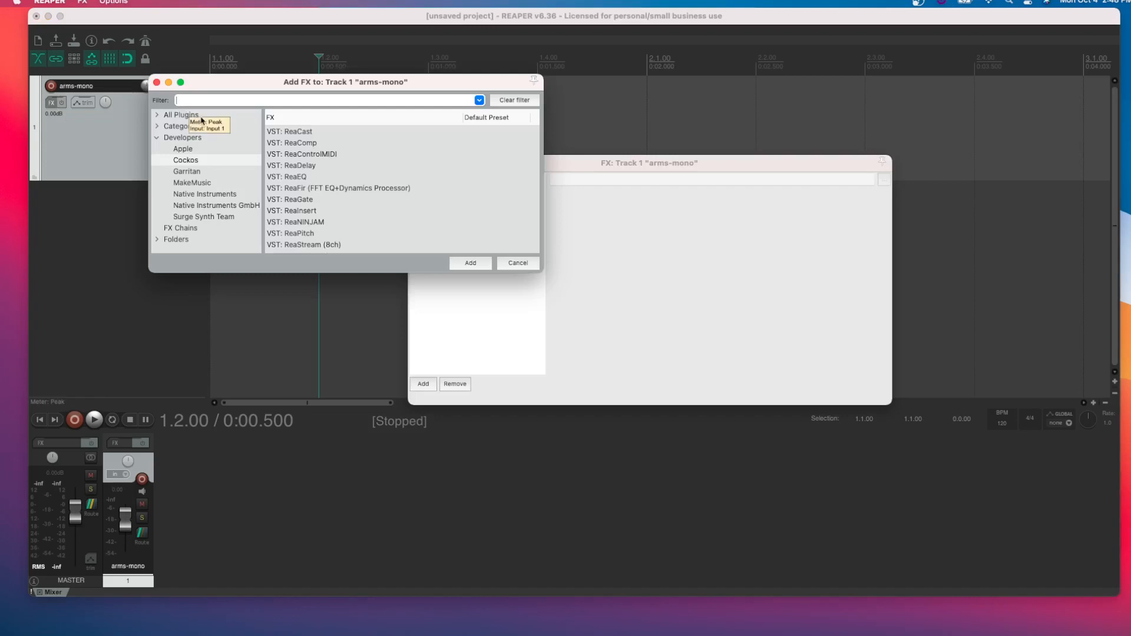
- Add the Cockos ReaEQ plug-in to the arms-mono track and enlarge its FX window
left_click(179, 162)
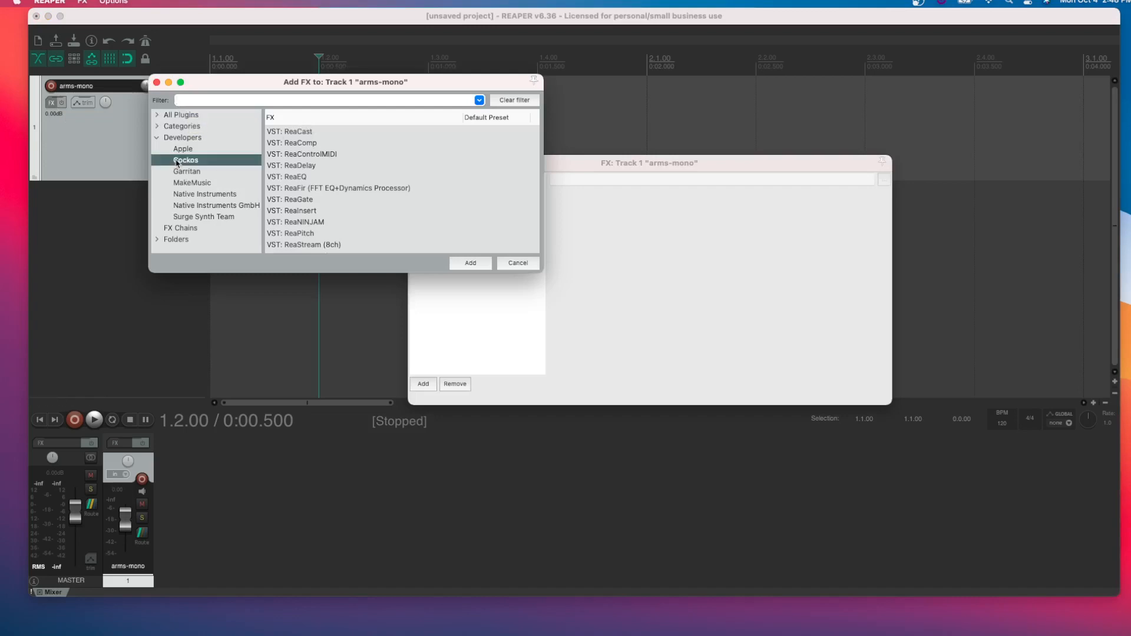
left_click(290, 178)
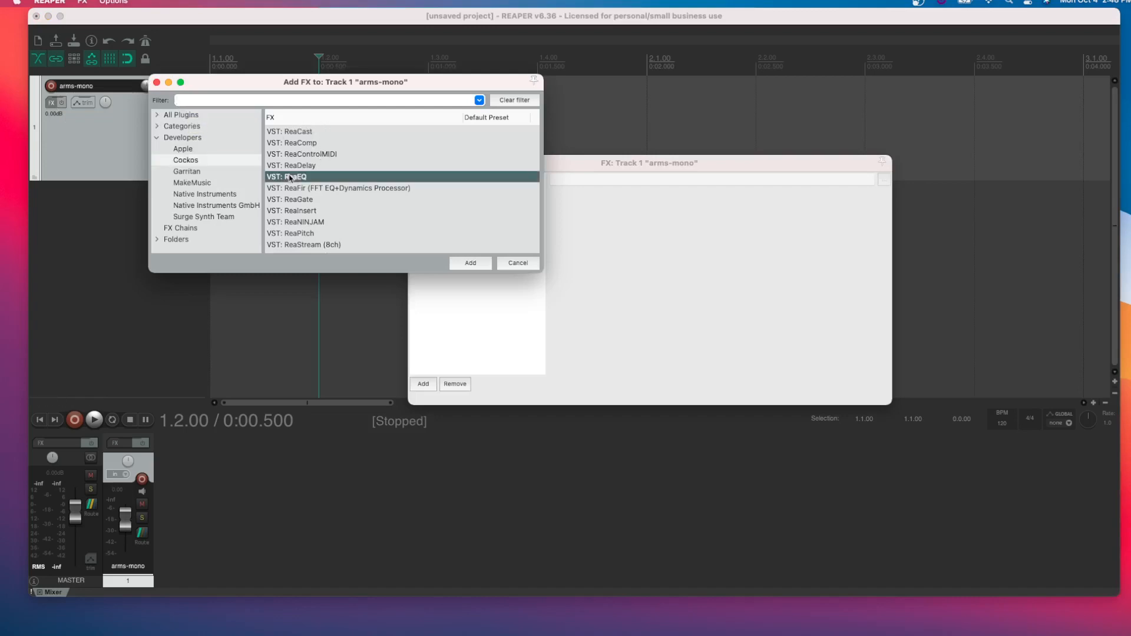
left_click(470, 264)
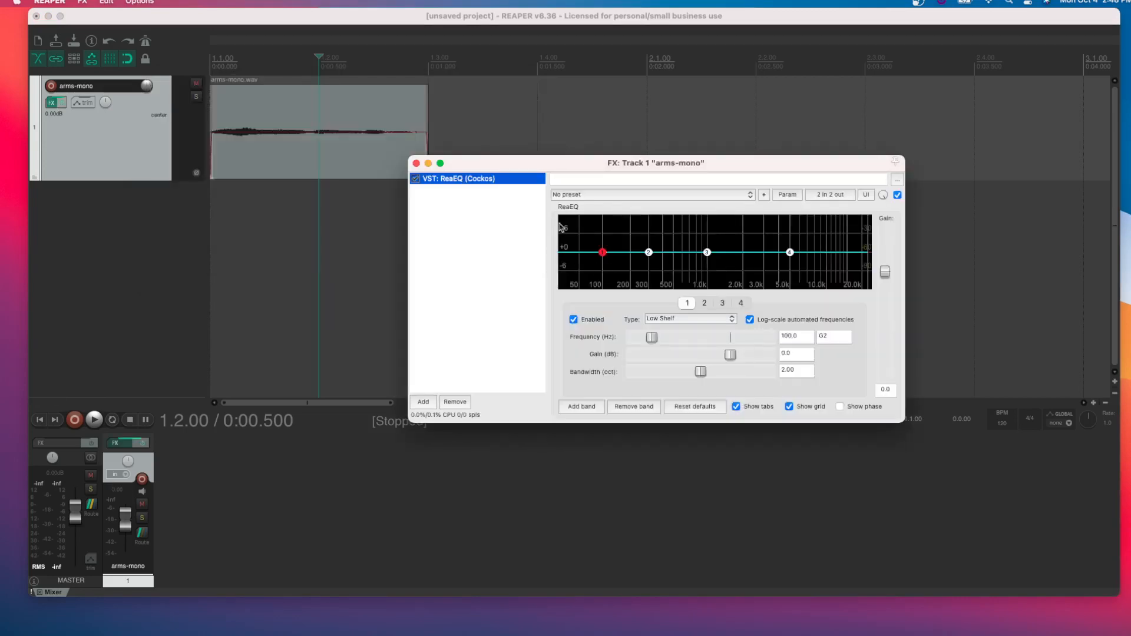
left_click_drag(561, 163, 354, 127)
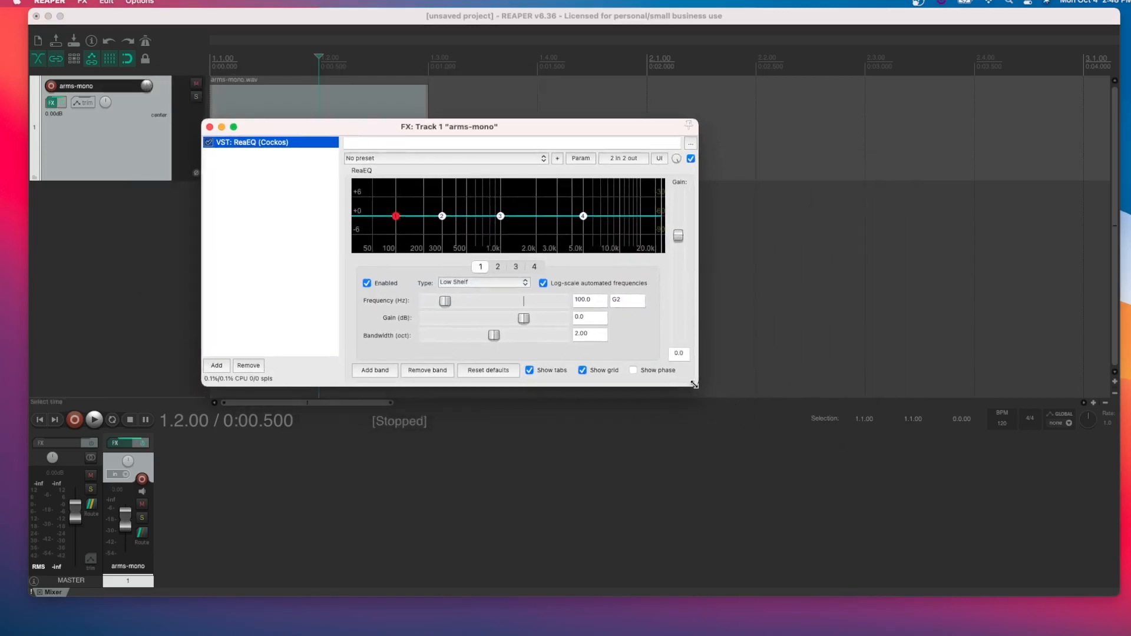
left_click_drag(698, 389, 809, 512)
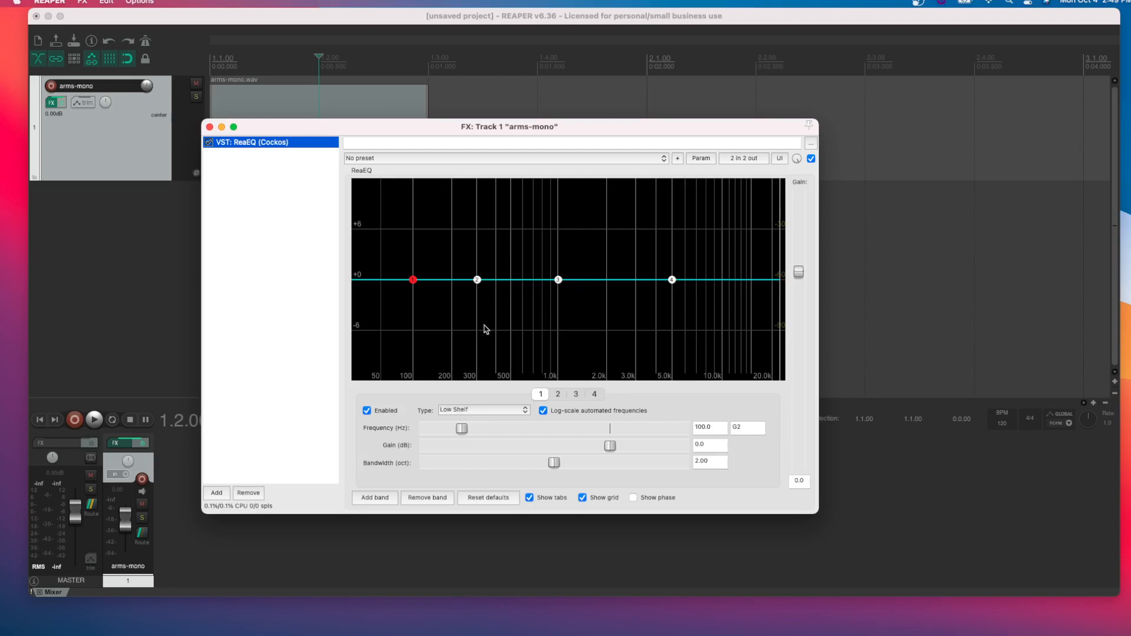
- Loop the first half second of the arms-mono clip with repeat enabled and play it to view its spectrum in ReaEQ
key("space")
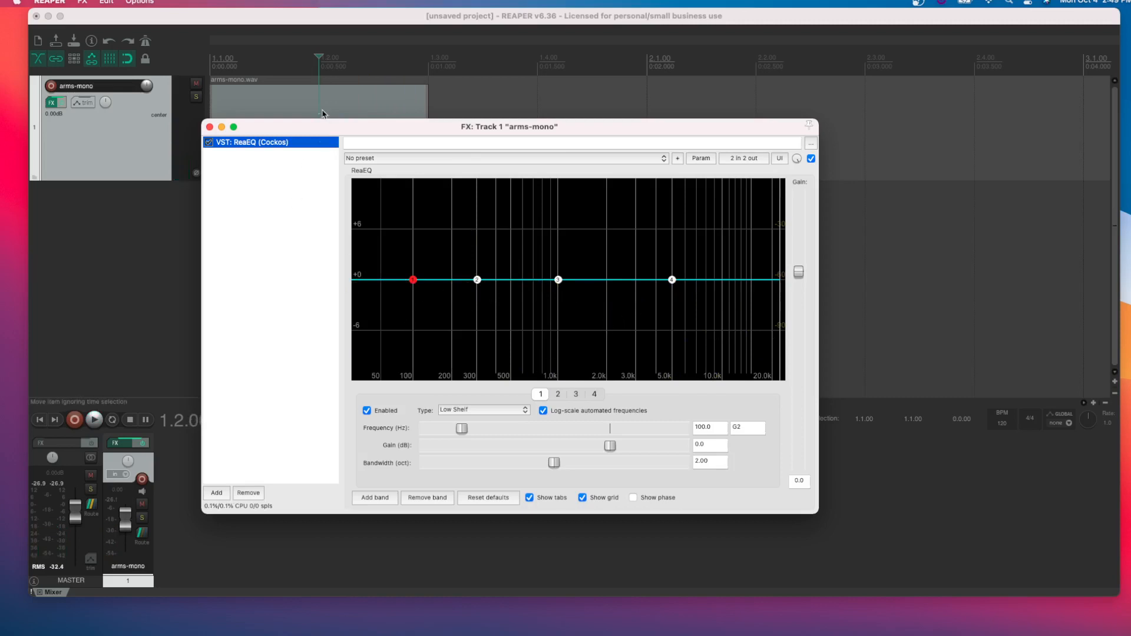
left_click_drag(316, 69, 203, 69)
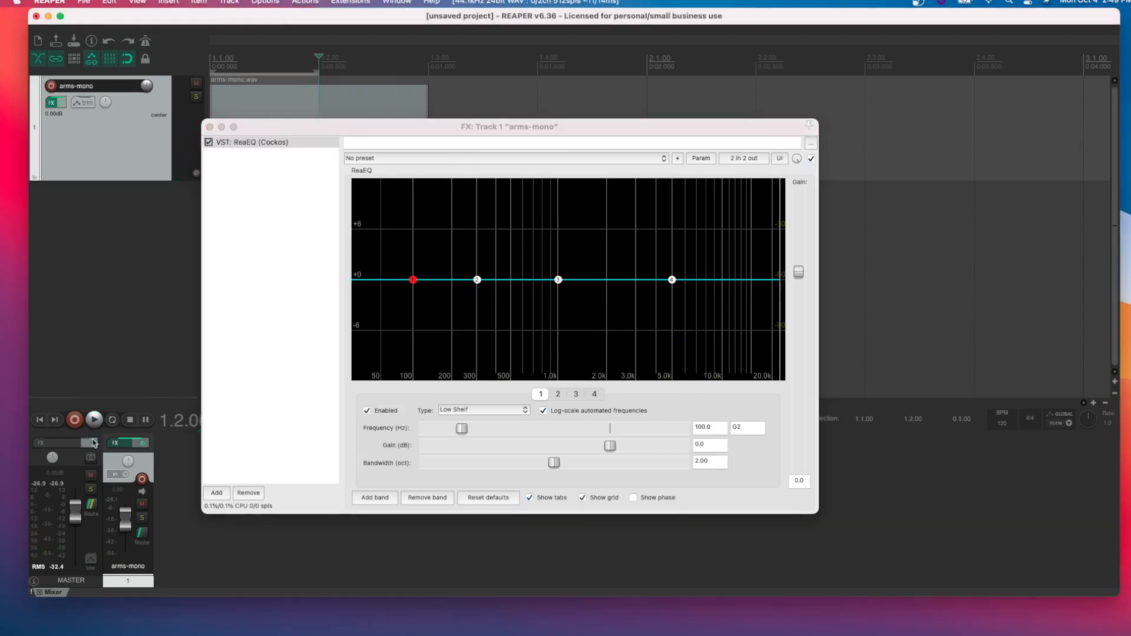
left_click(112, 422)
key("space")
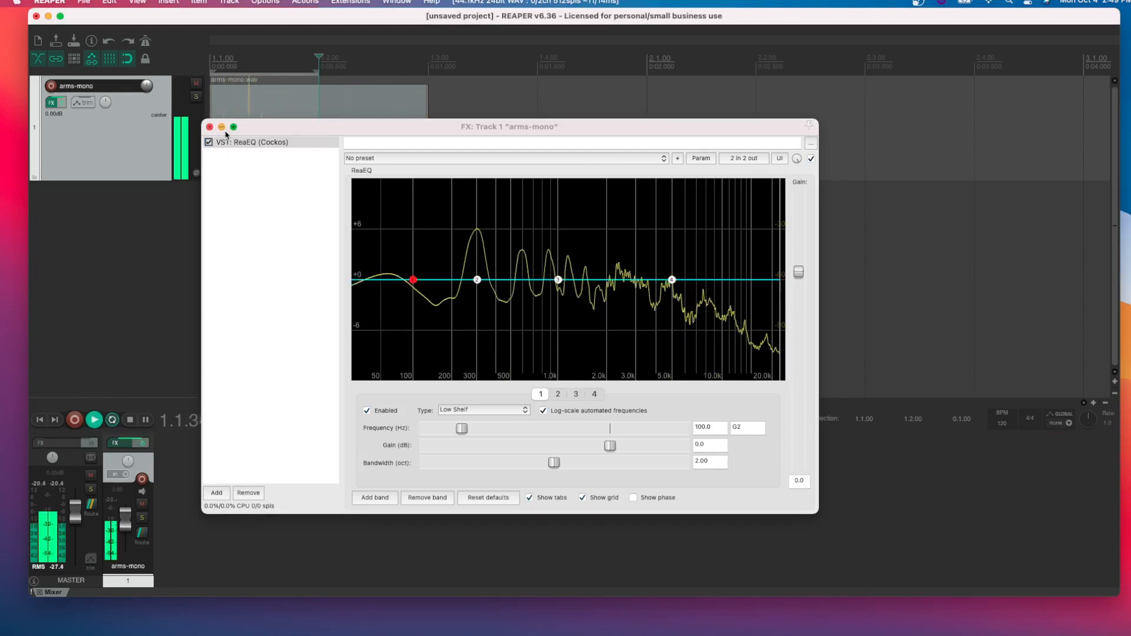
left_click_drag(296, 126, 405, 182)
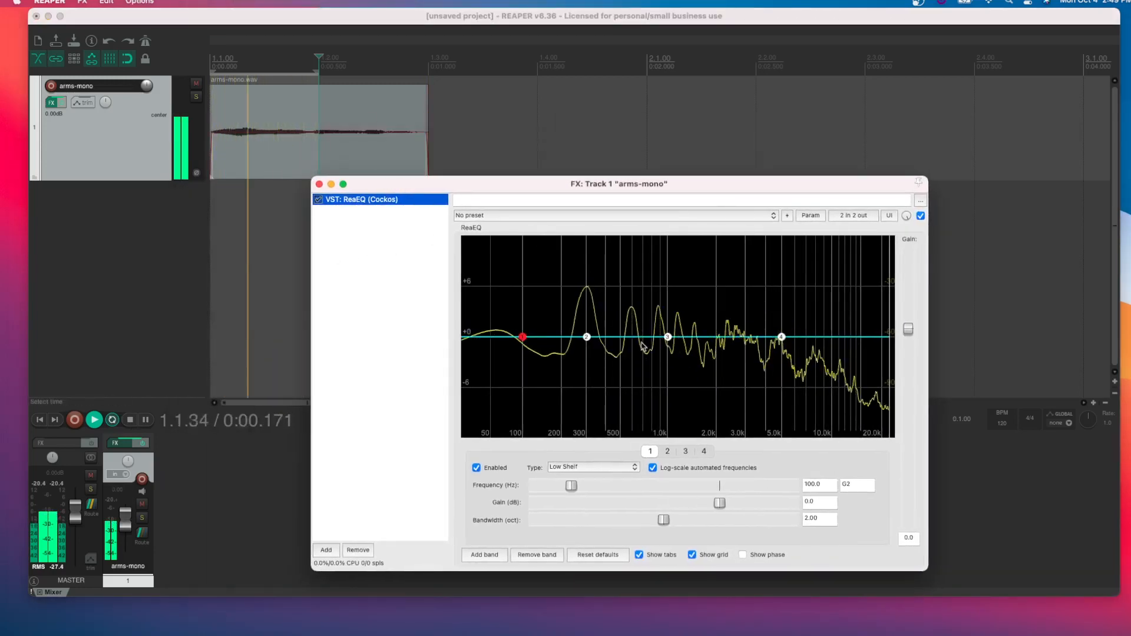
key("space")
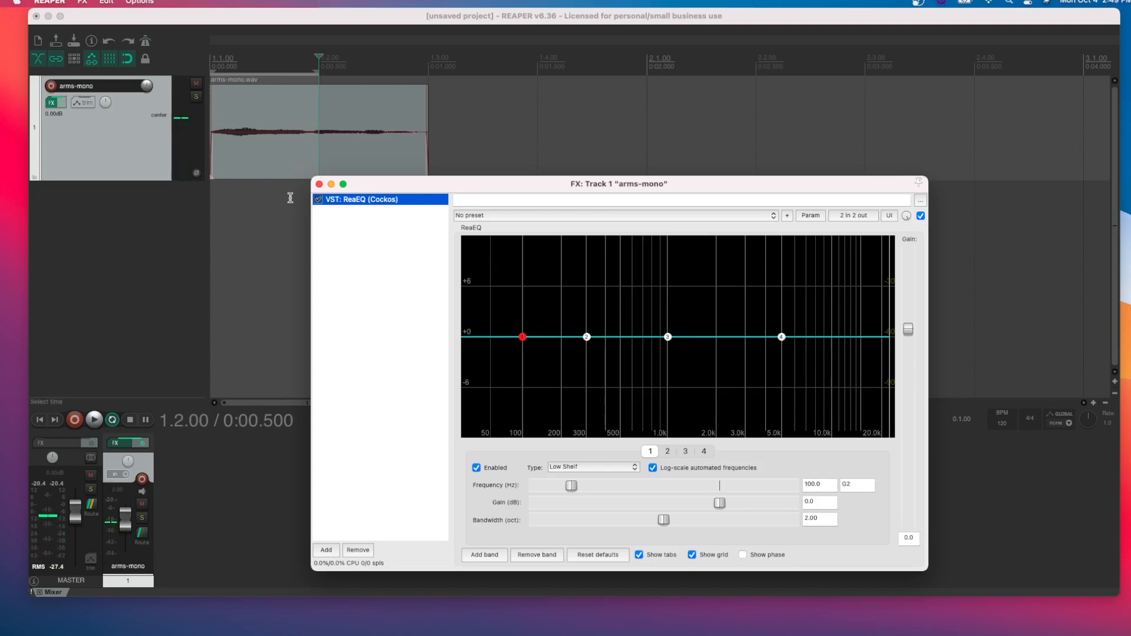
- Delete the arms-mono.wav clip and insert de-profundis-sample2.wav from the Desktop at the start of the same track
left_click(230, 145)
key("Delete")
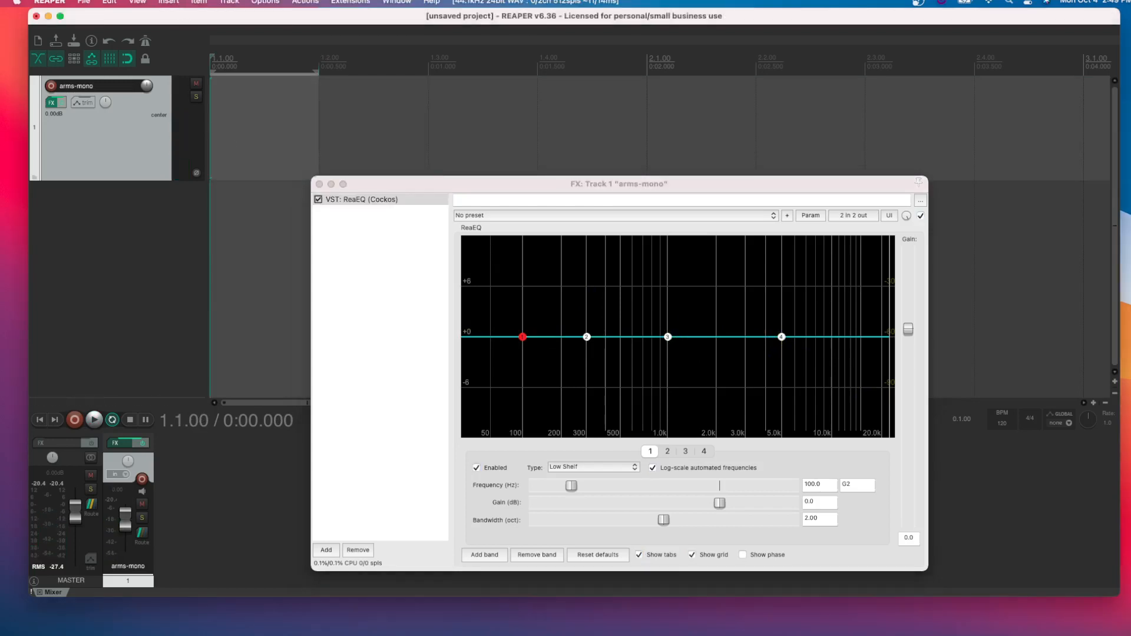
left_click(205, 2)
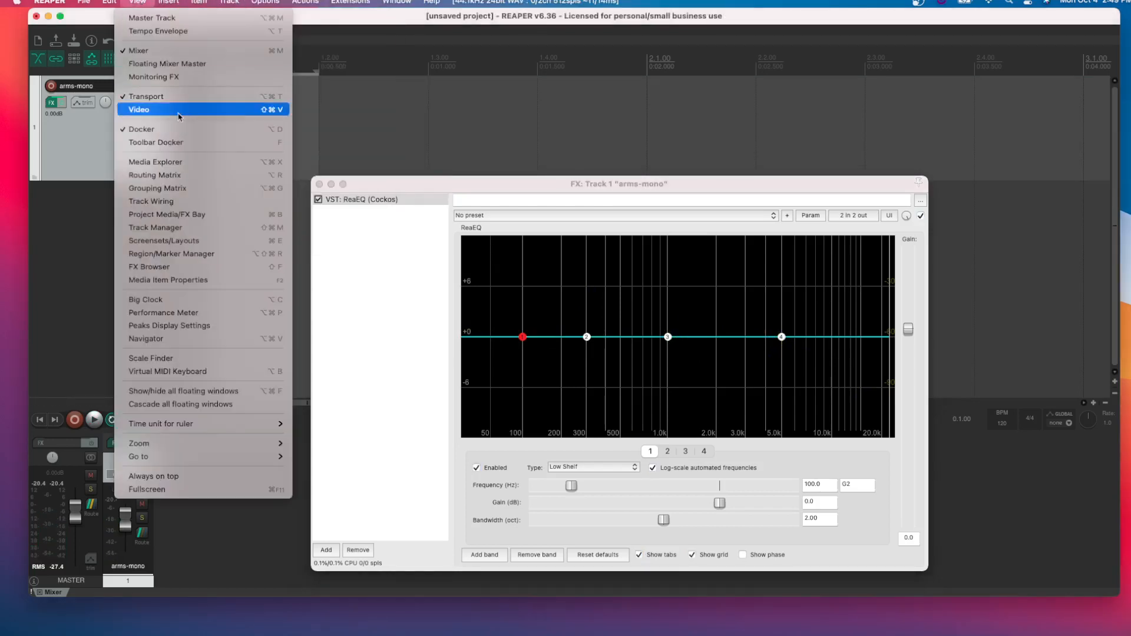
left_click(189, 162)
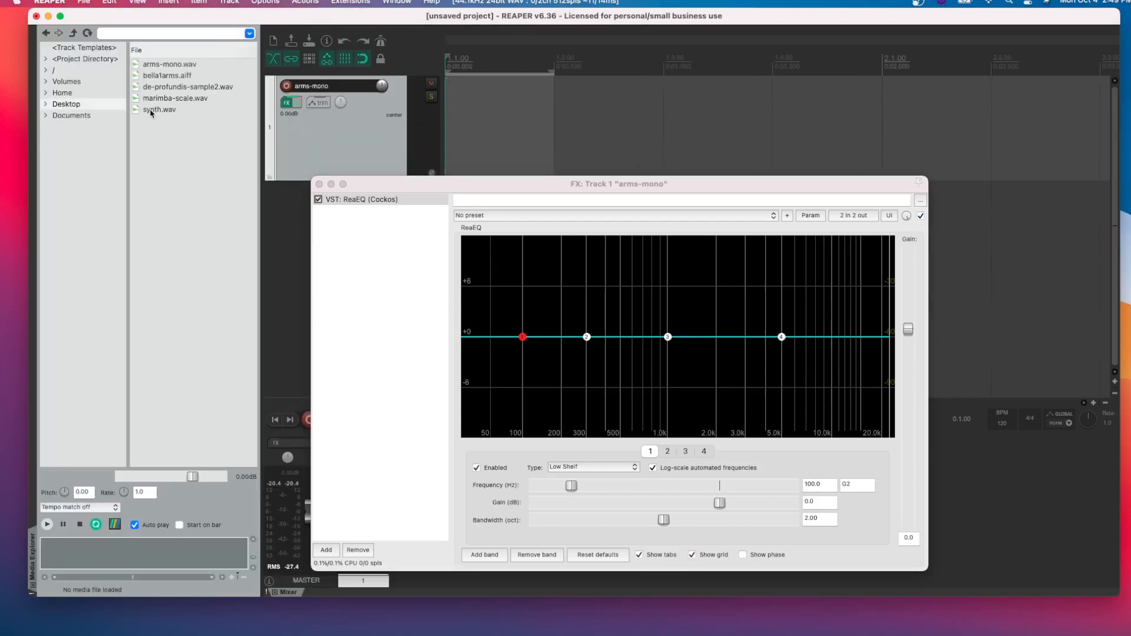
left_click(163, 89)
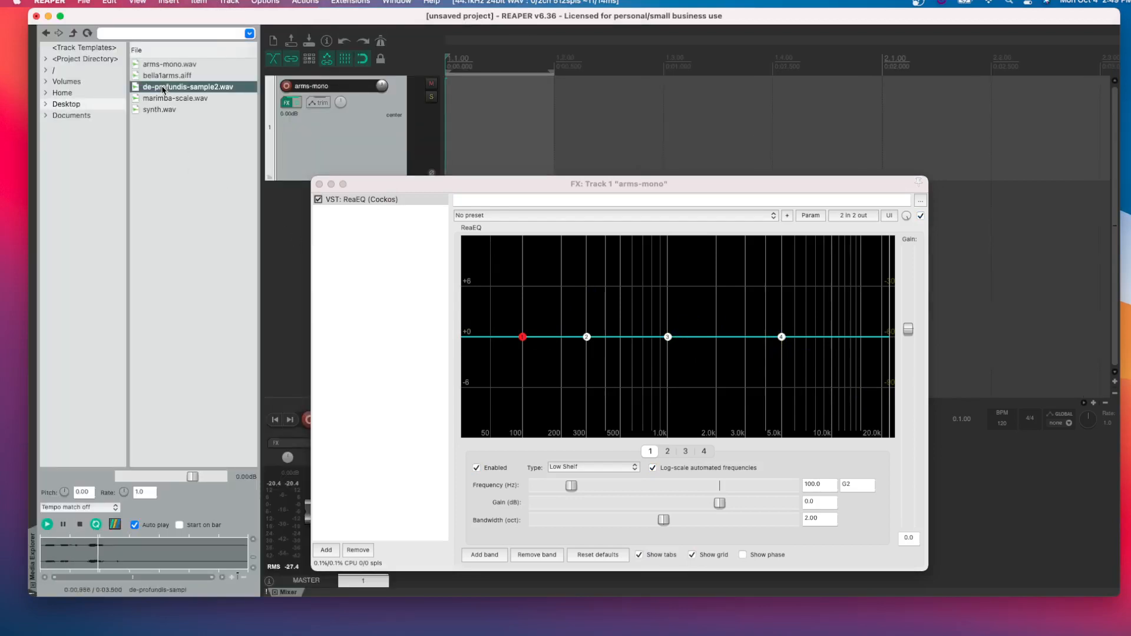
left_click_drag(163, 88, 465, 115)
scroll(480, 117, "down", 4)
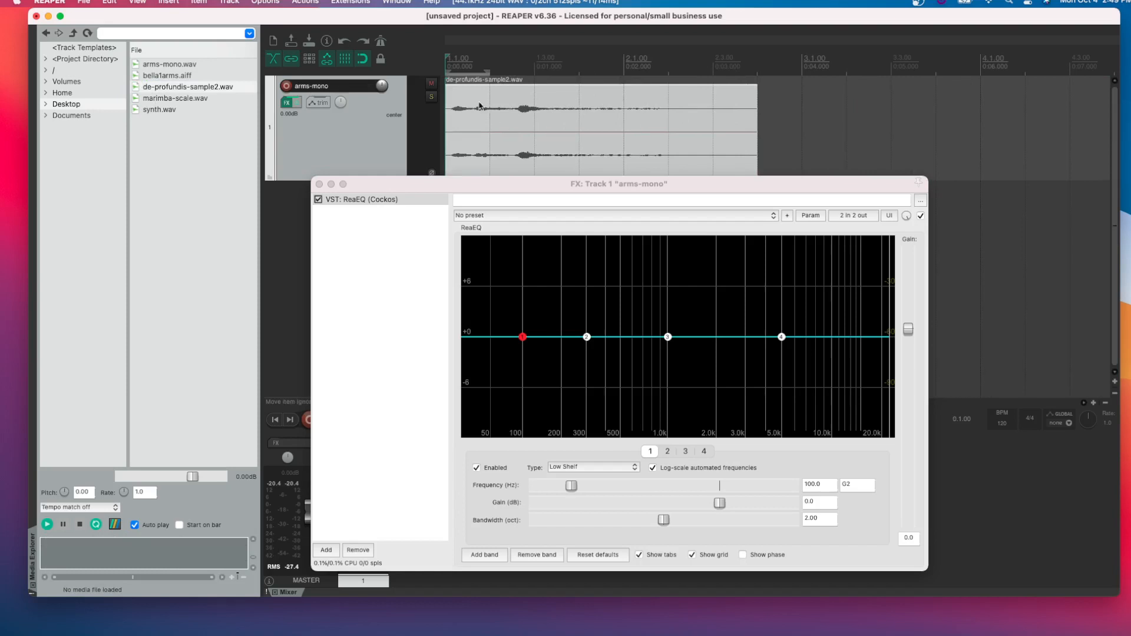
left_click(33, 585)
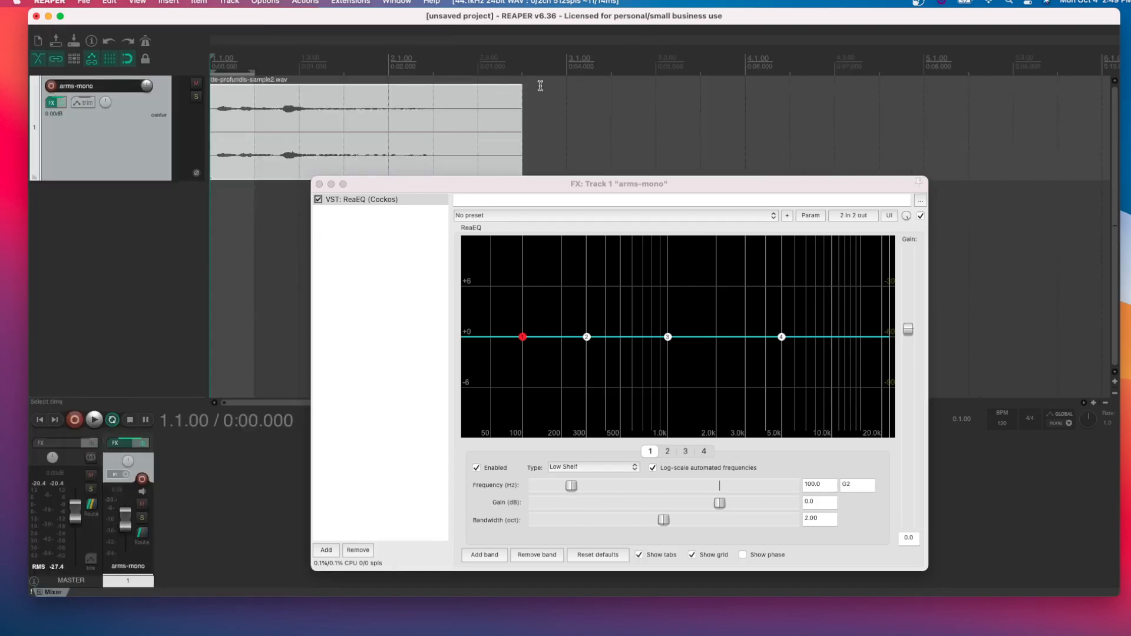
- Trim the end of the de-profundis-sample2.wav clip to 2.1.00 and extend the loop selection to the clip's new end
left_click(448, 75)
key("space")
key("space")
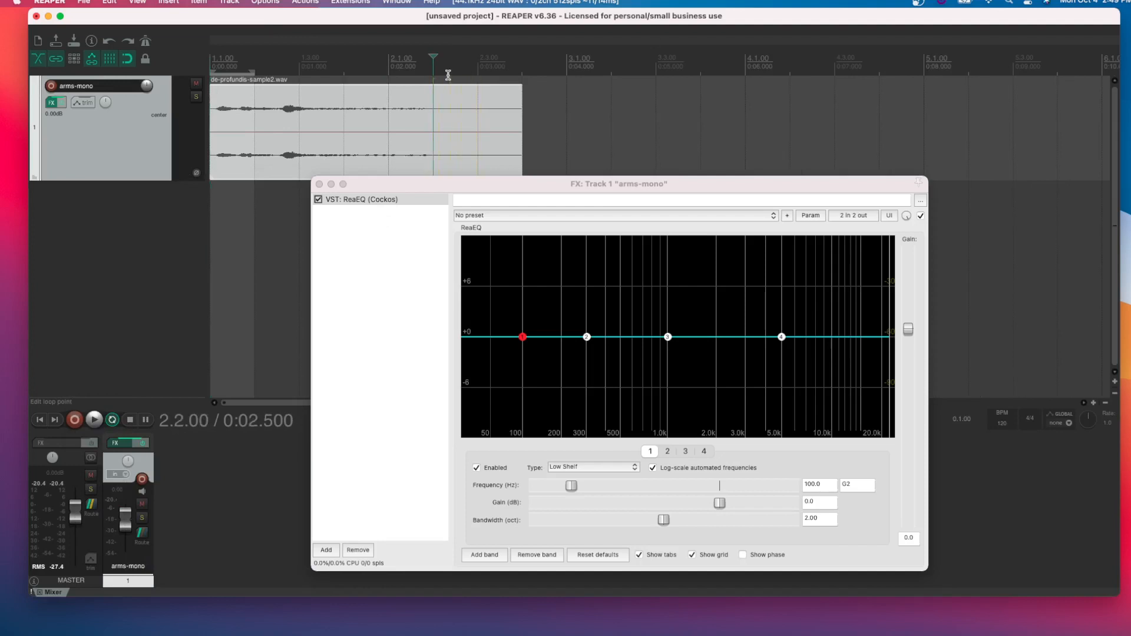
left_click(407, 71)
key("space")
key("space")
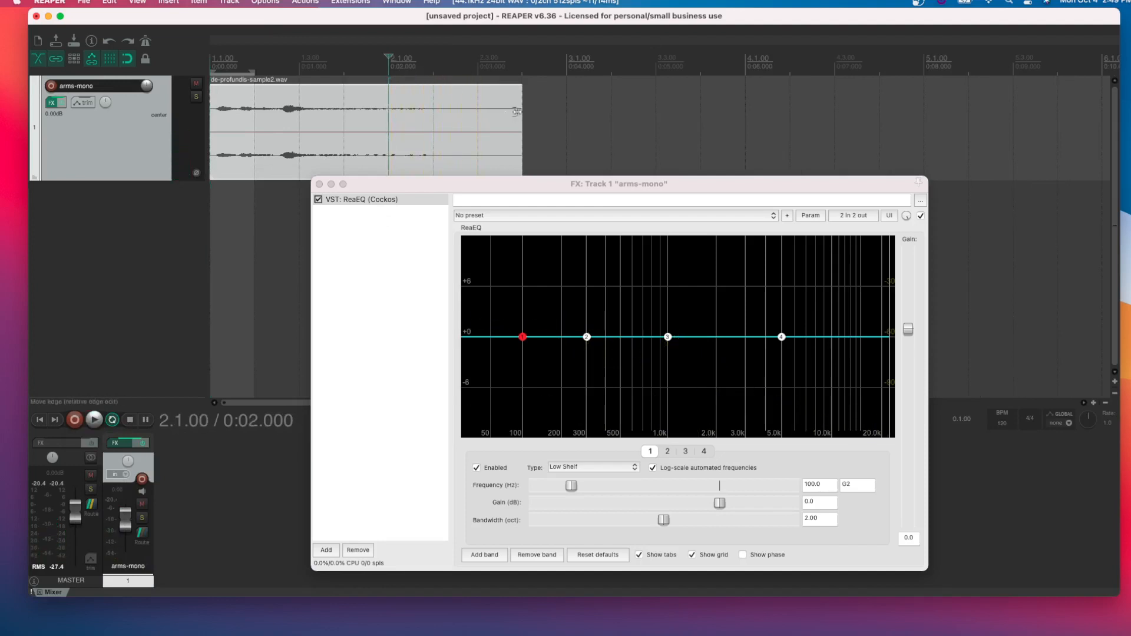
left_click_drag(522, 112, 393, 113)
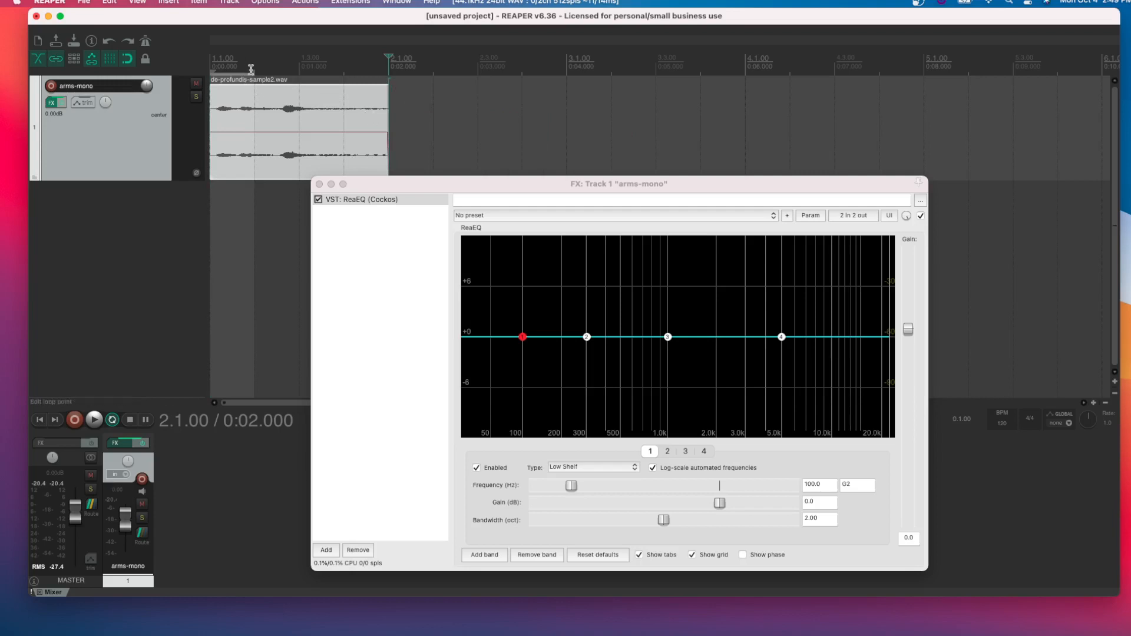
left_click_drag(253, 71, 383, 81)
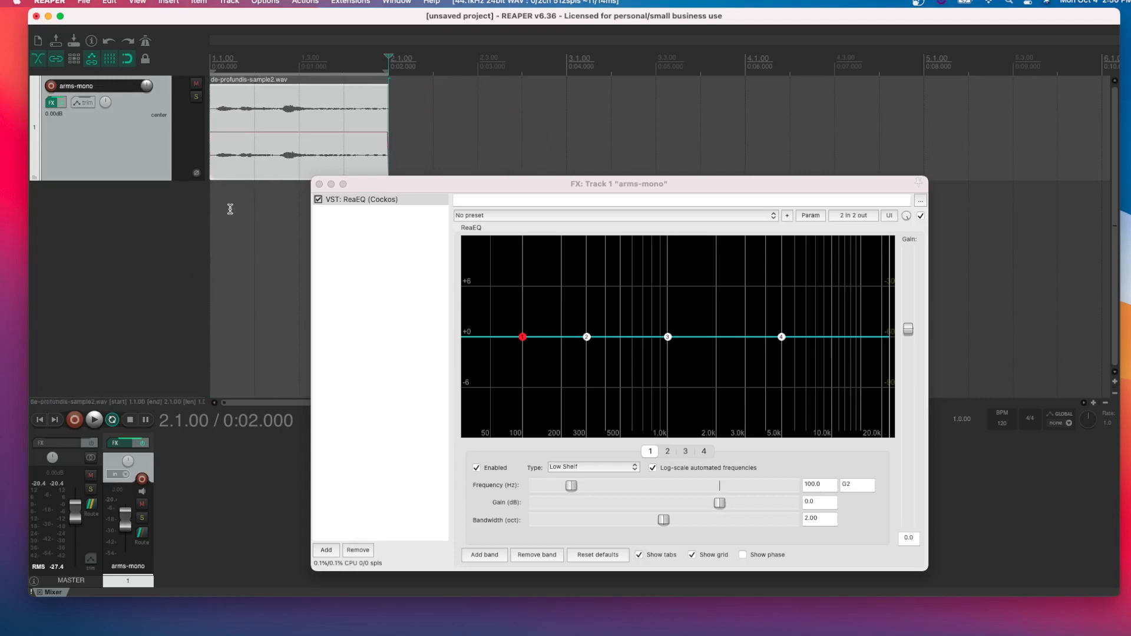
- Play the trimmed clip from its start several times and examine its frequency spectrum in ReaEQ
key("space")
key("space")
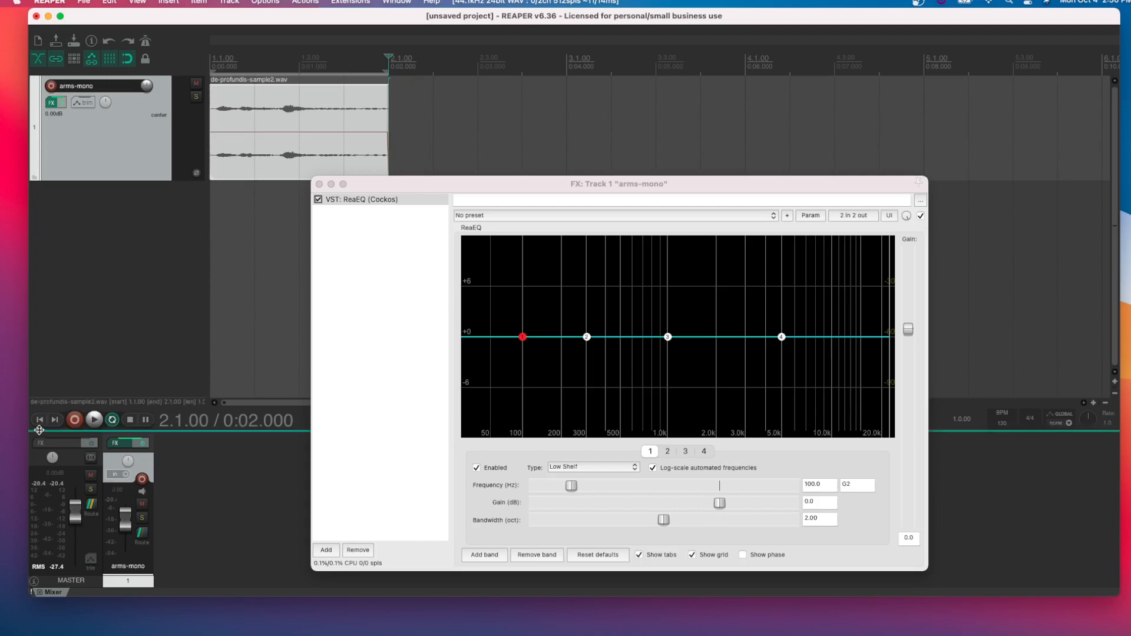
left_click(40, 422)
key("space")
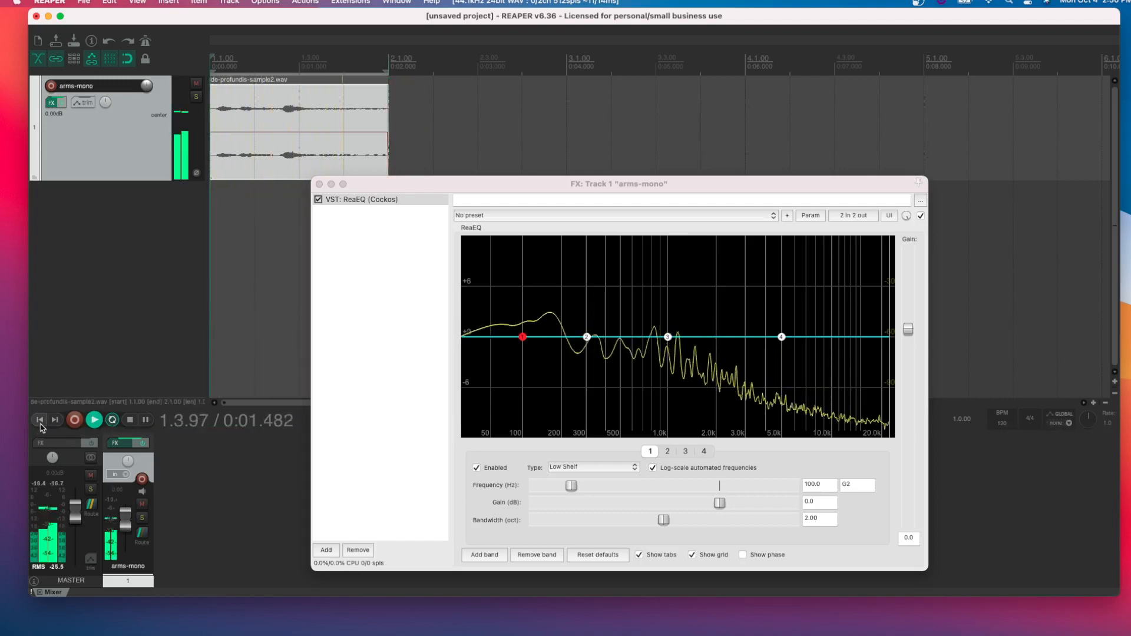
left_click(41, 425)
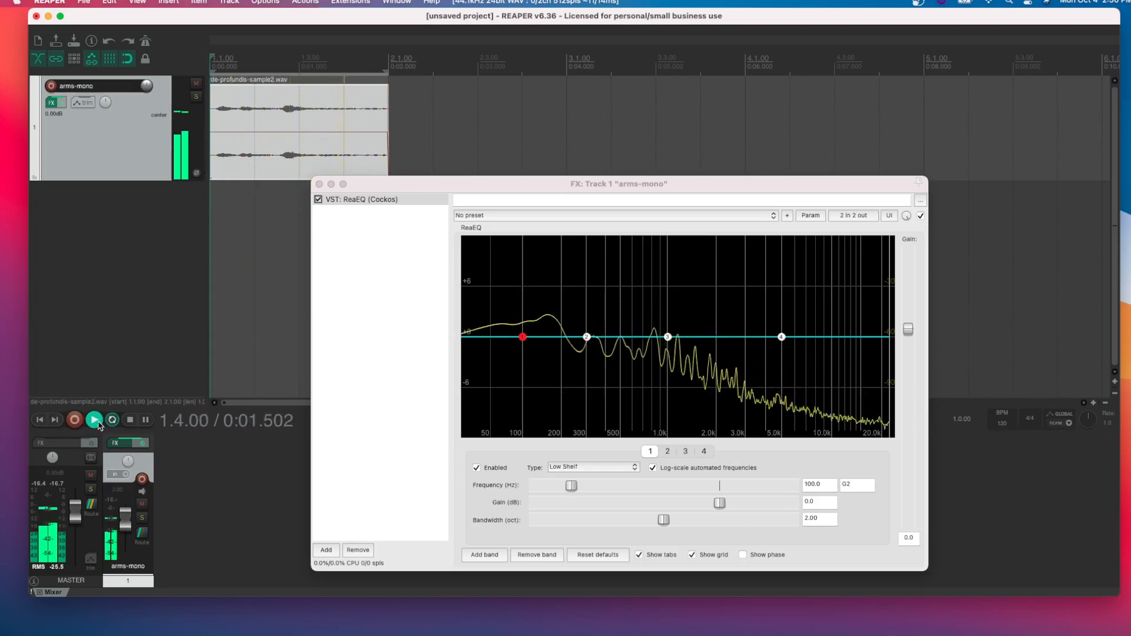
left_click(116, 311)
key("space")
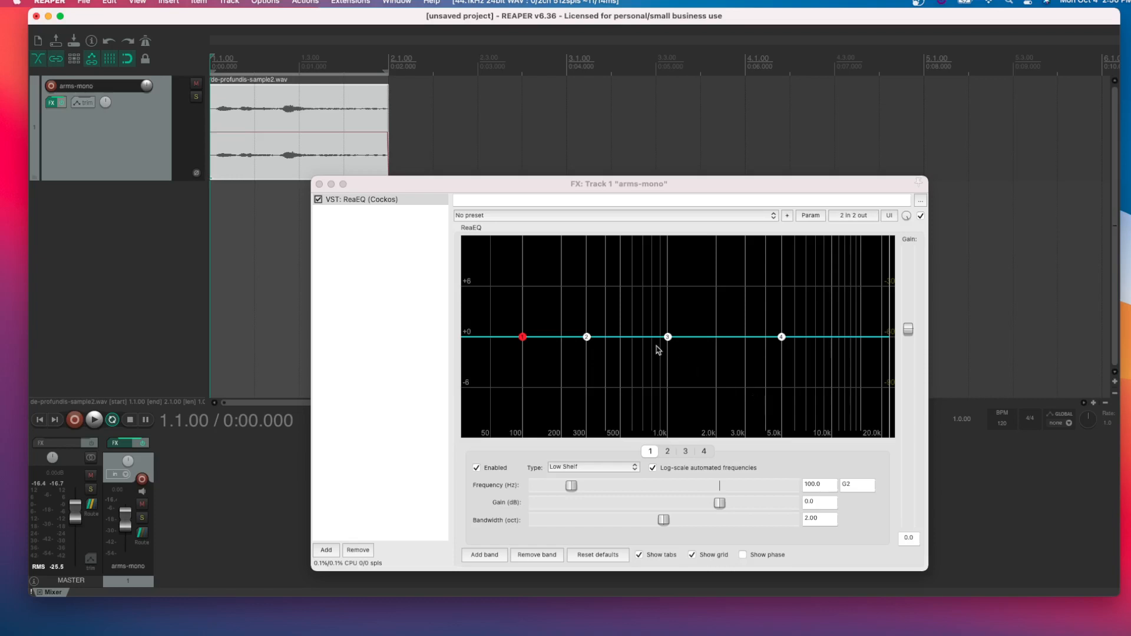
key("space")
key("space")
key("space")
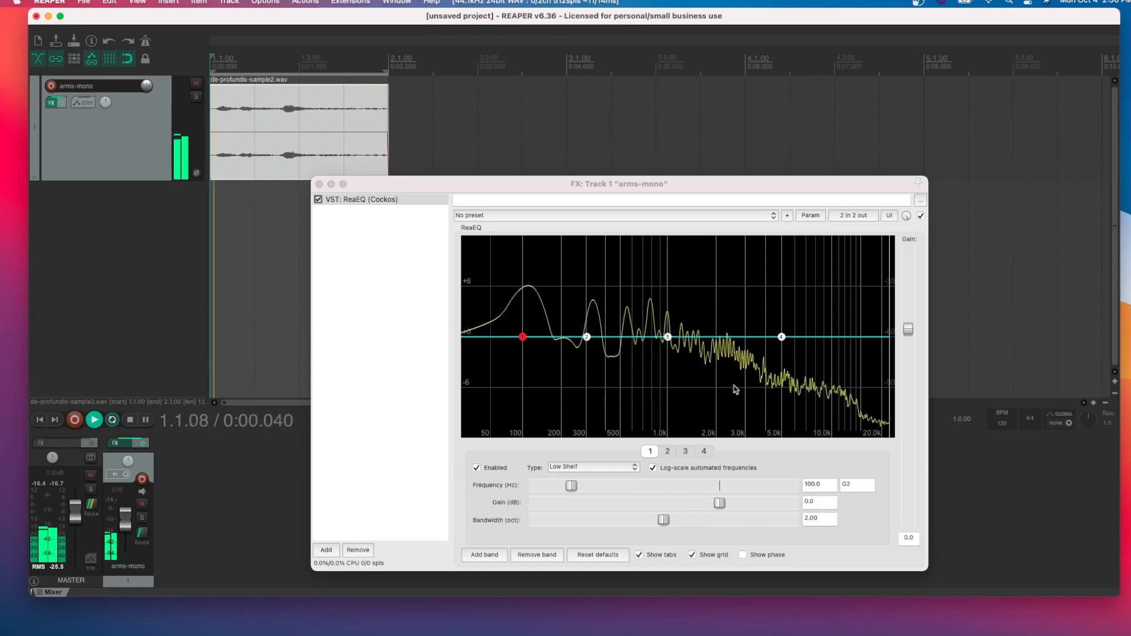
key("space")
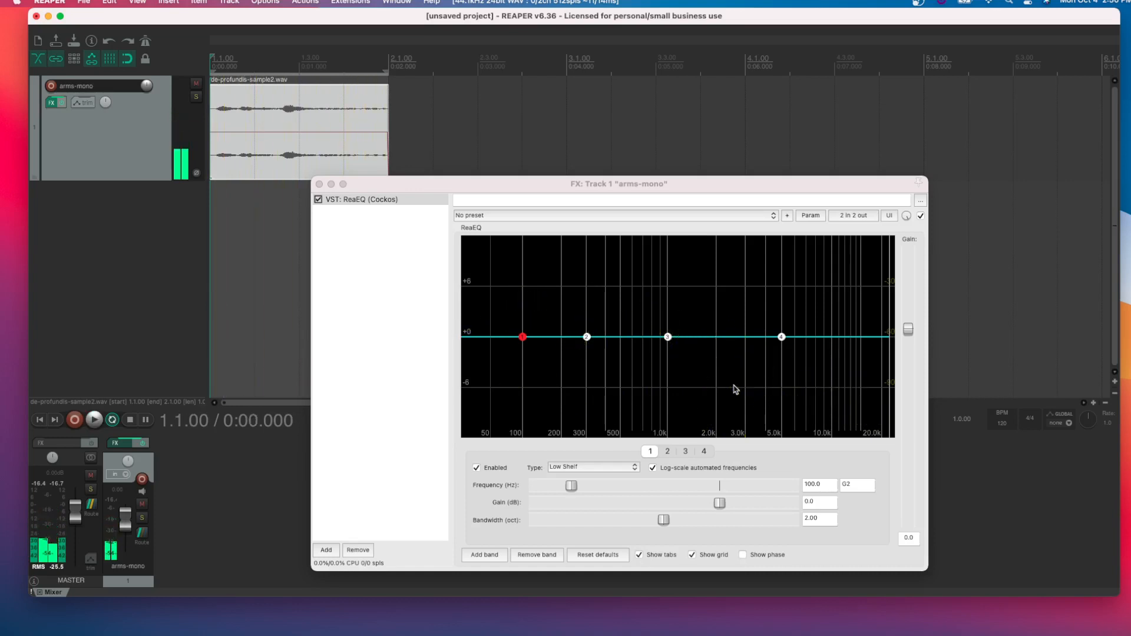
key("space")
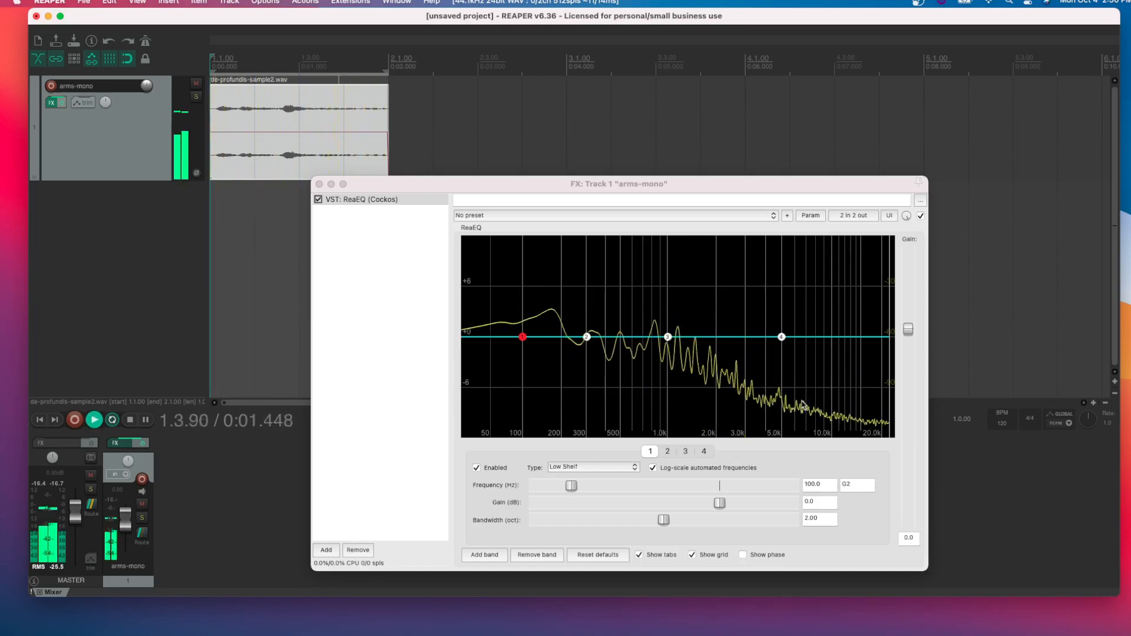
key("space")
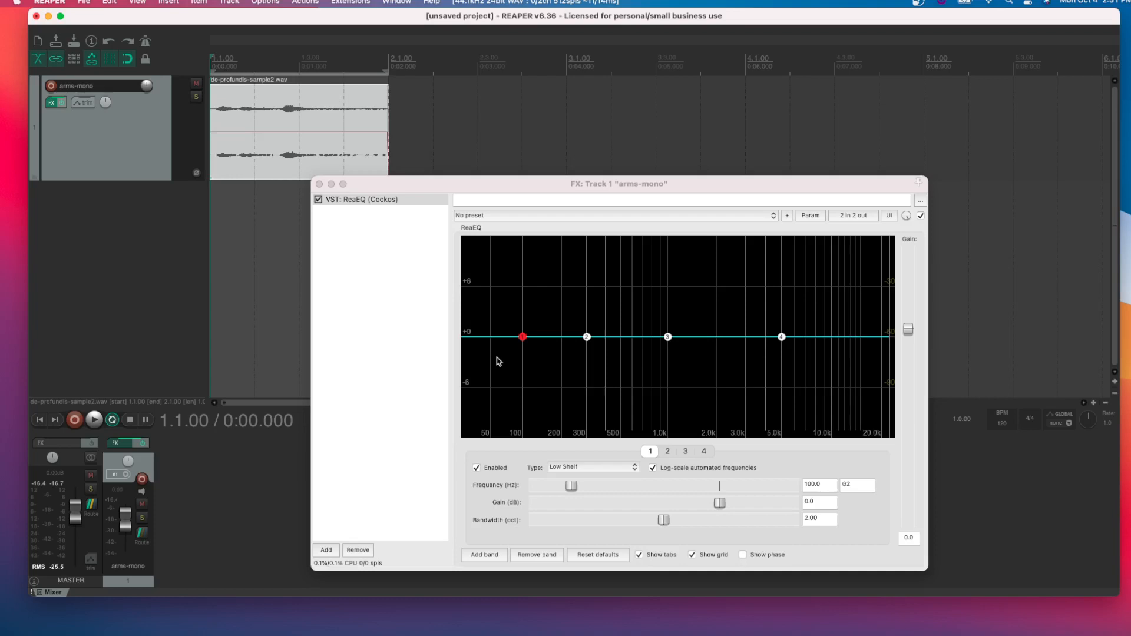
- Set the filter type of ReaEQ band 1 to High Pass
left_click(568, 470)
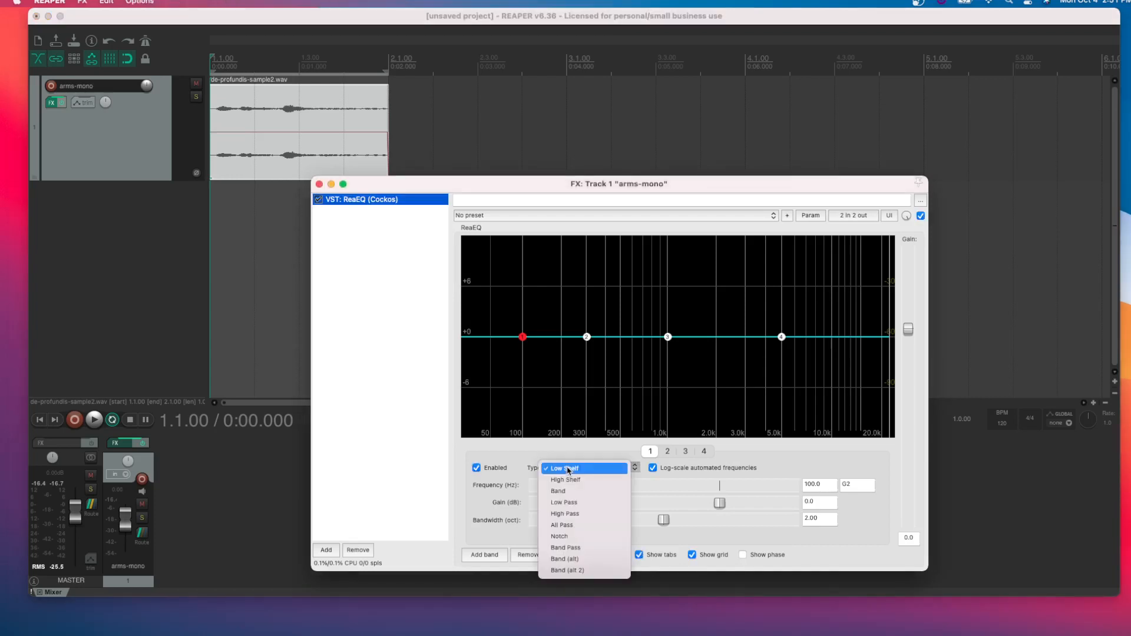
left_click(574, 513)
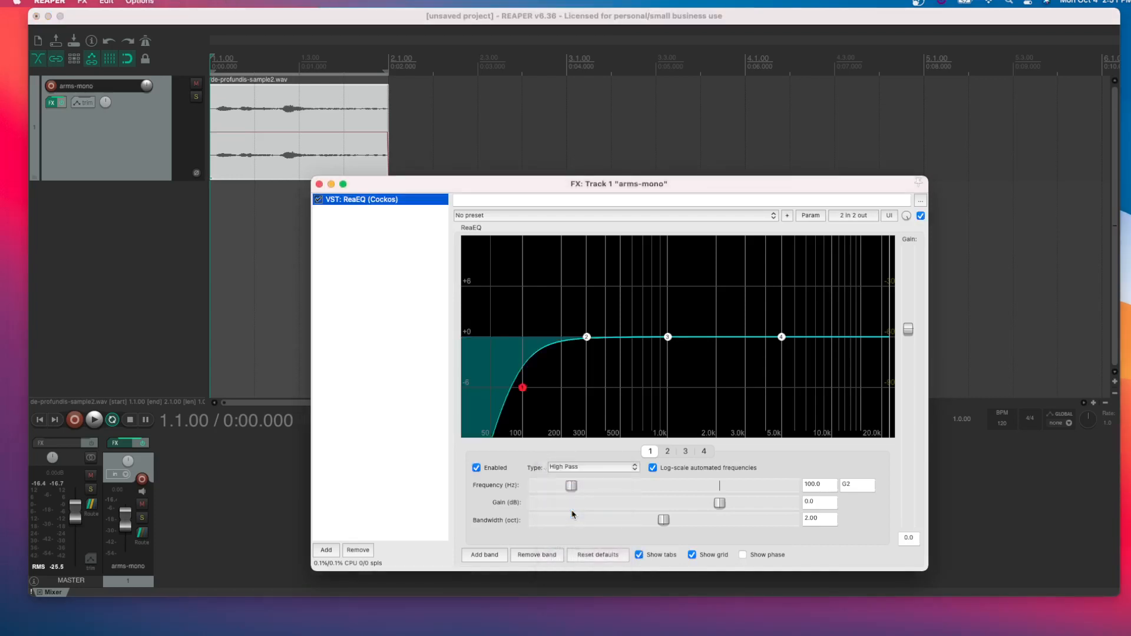
left_click(570, 469)
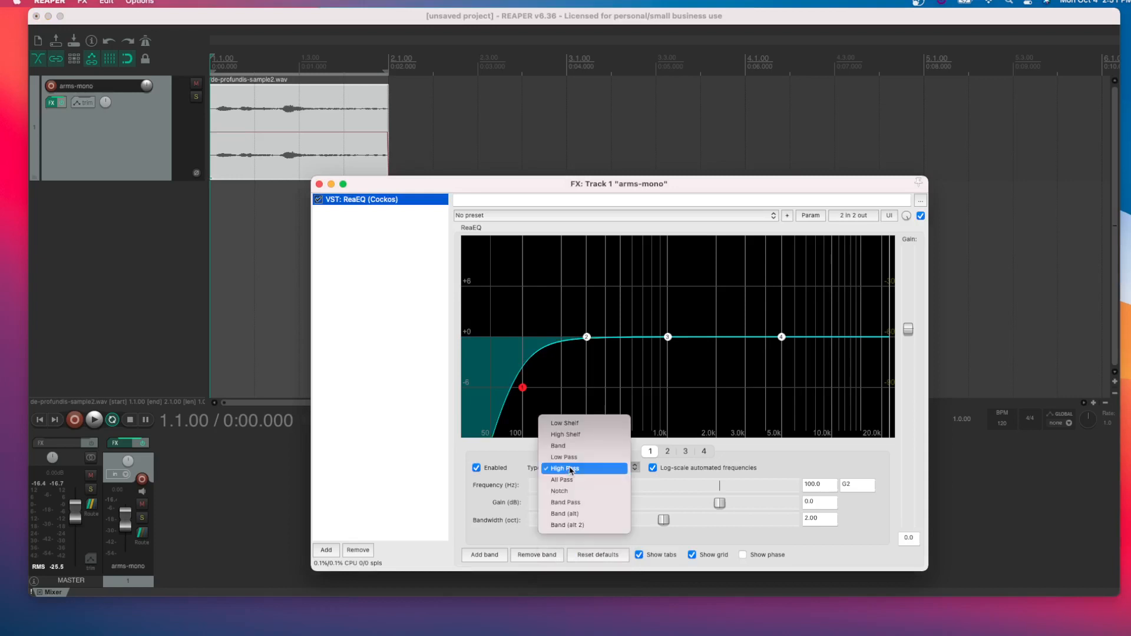
left_click(540, 466)
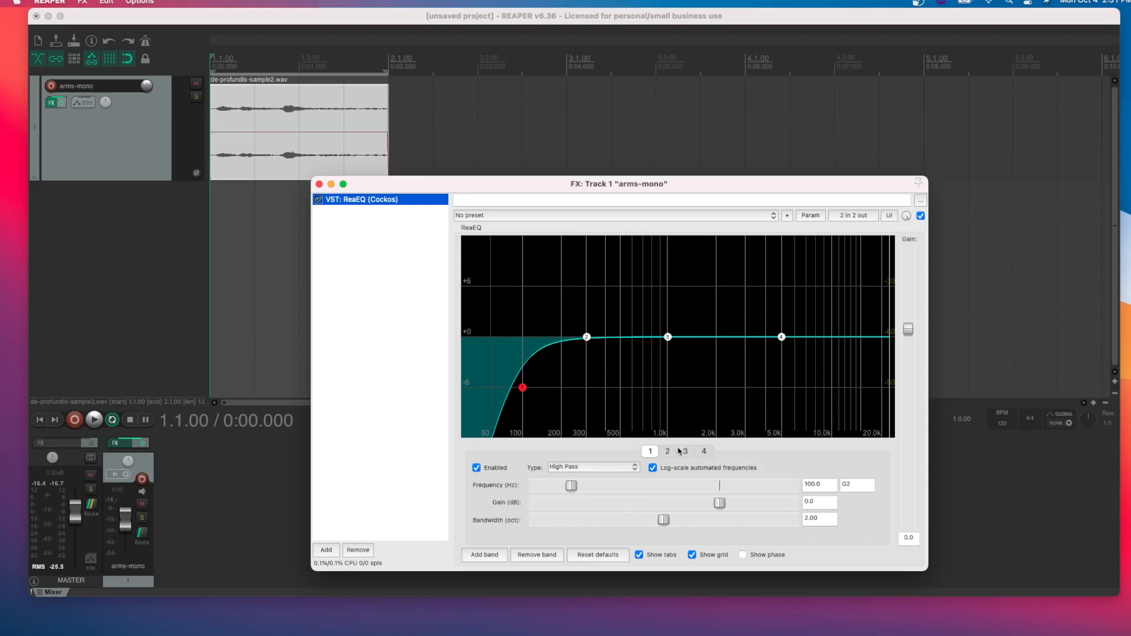
- Look through the settings of ReaEQ bands 2, 3 and 4, and return to band 1
left_click(667, 451)
left_click(685, 452)
left_click(701, 452)
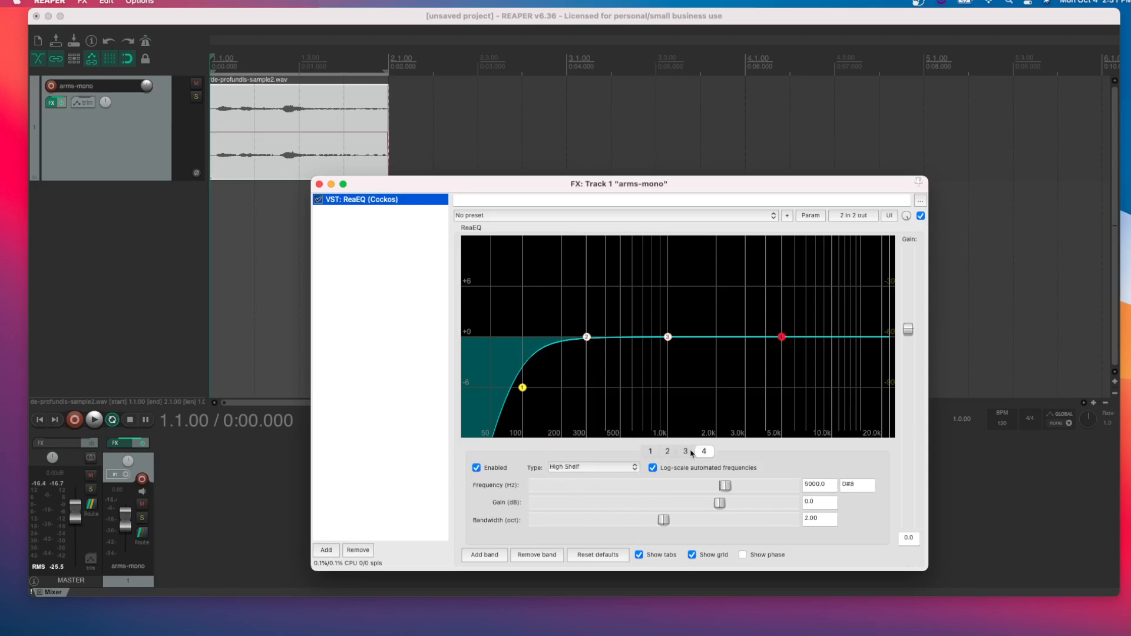
left_click(650, 451)
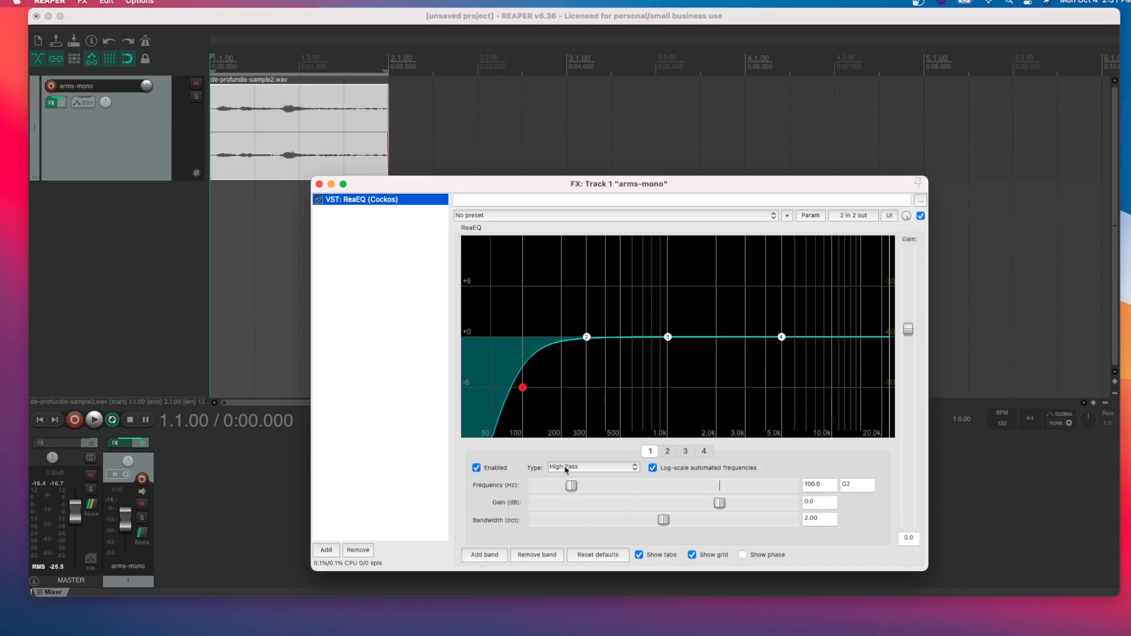
mouse_move(521, 387)
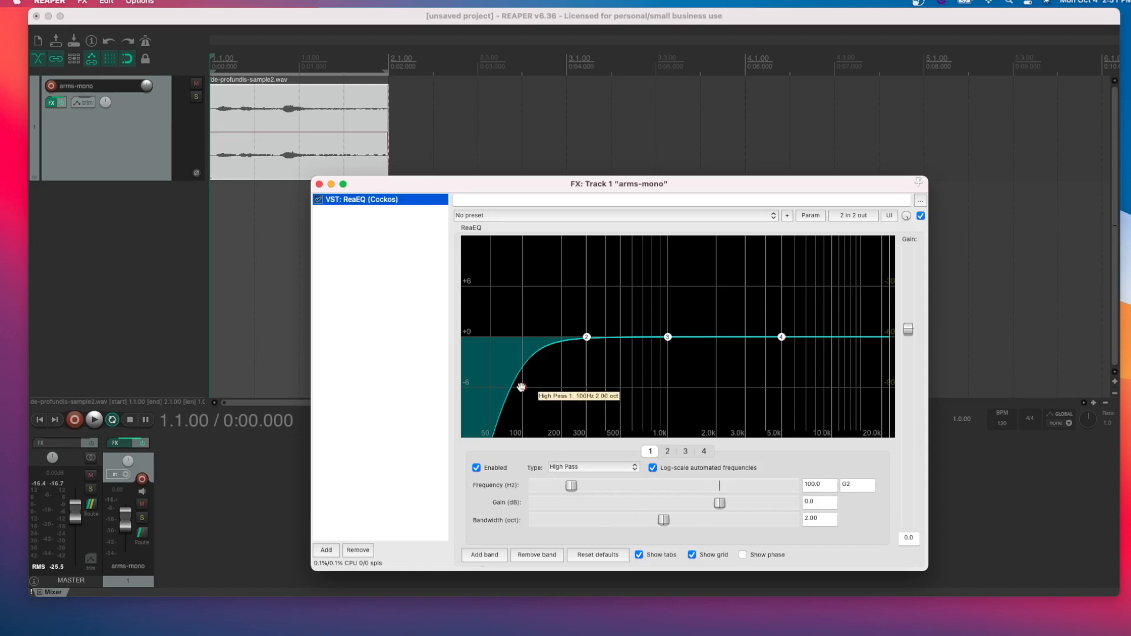
- Lower the high-pass frequency of ReaEQ band 1 to about 40 Hz and play the clip to check the effect on its spectrum
left_click_drag(520, 387, 490, 388)
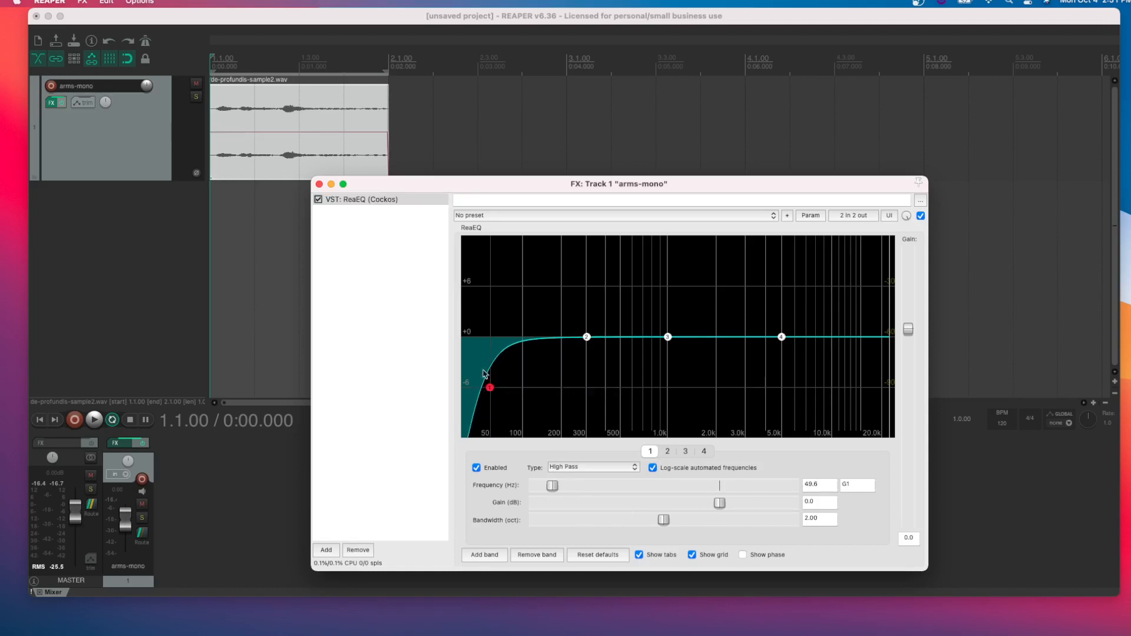
left_click(818, 486)
left_click_drag(497, 388, 478, 387)
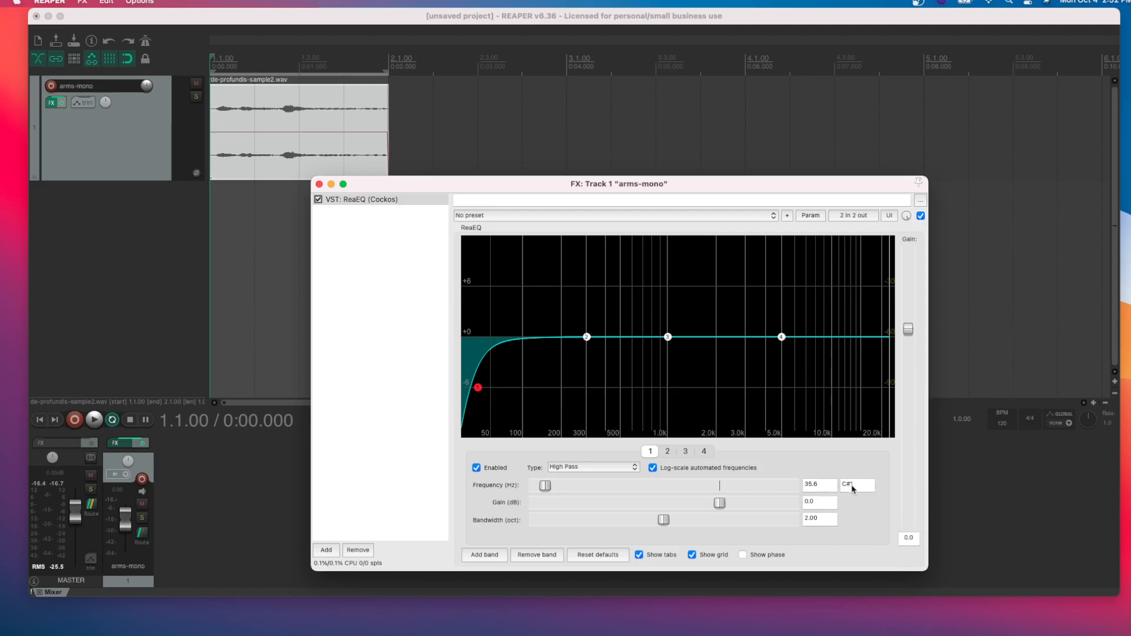
left_click_drag(544, 486, 543, 487)
key("space")
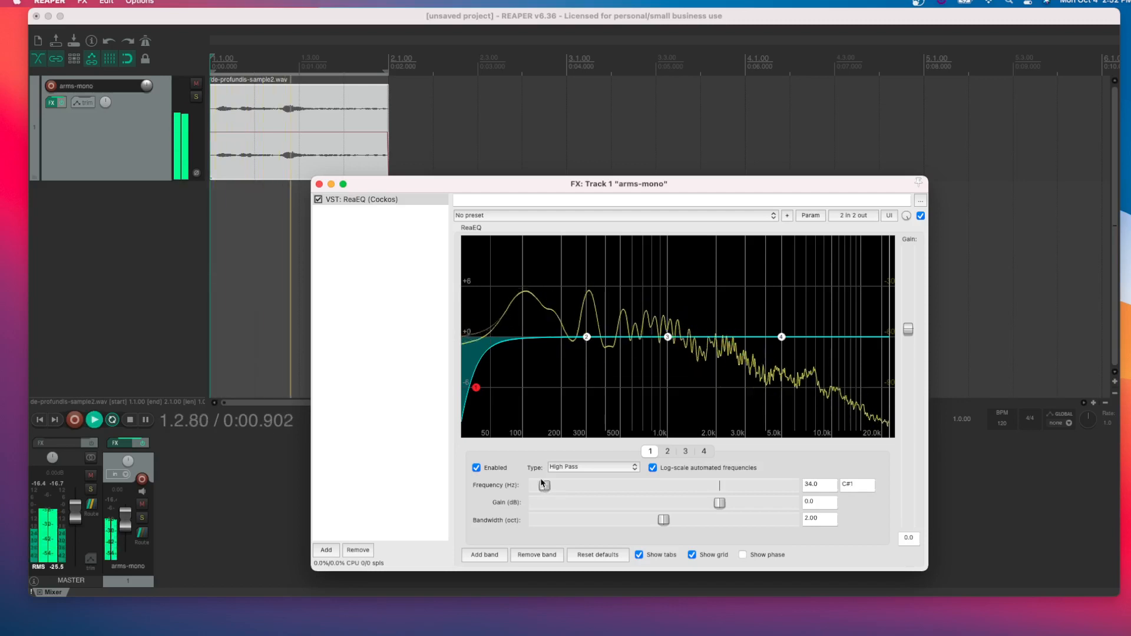
left_click_drag(476, 388, 482, 388)
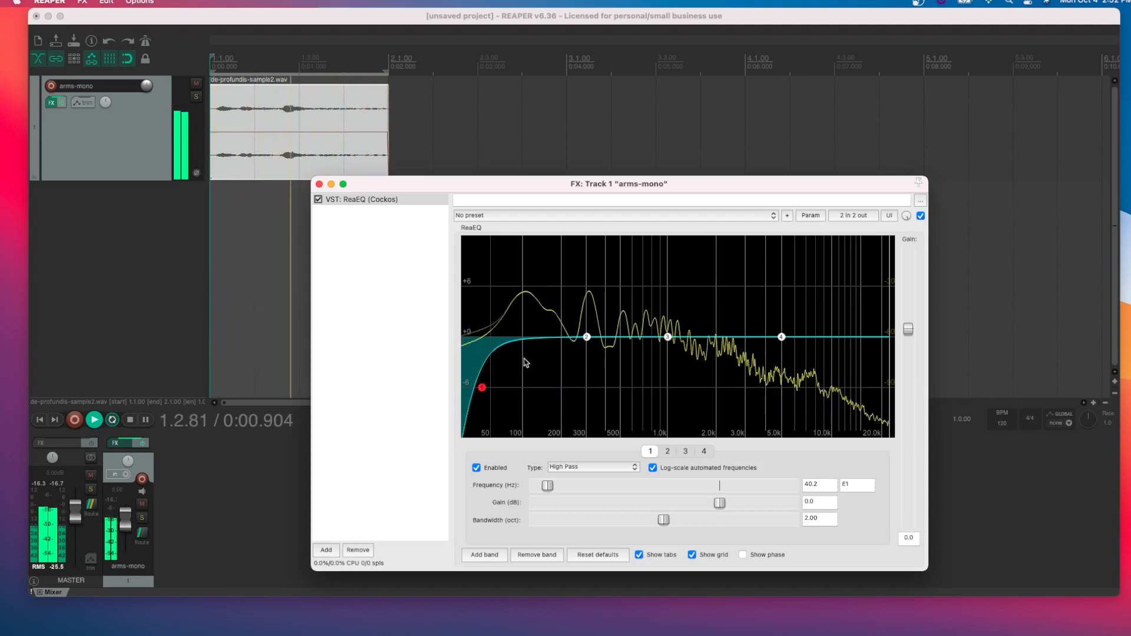
key("space")
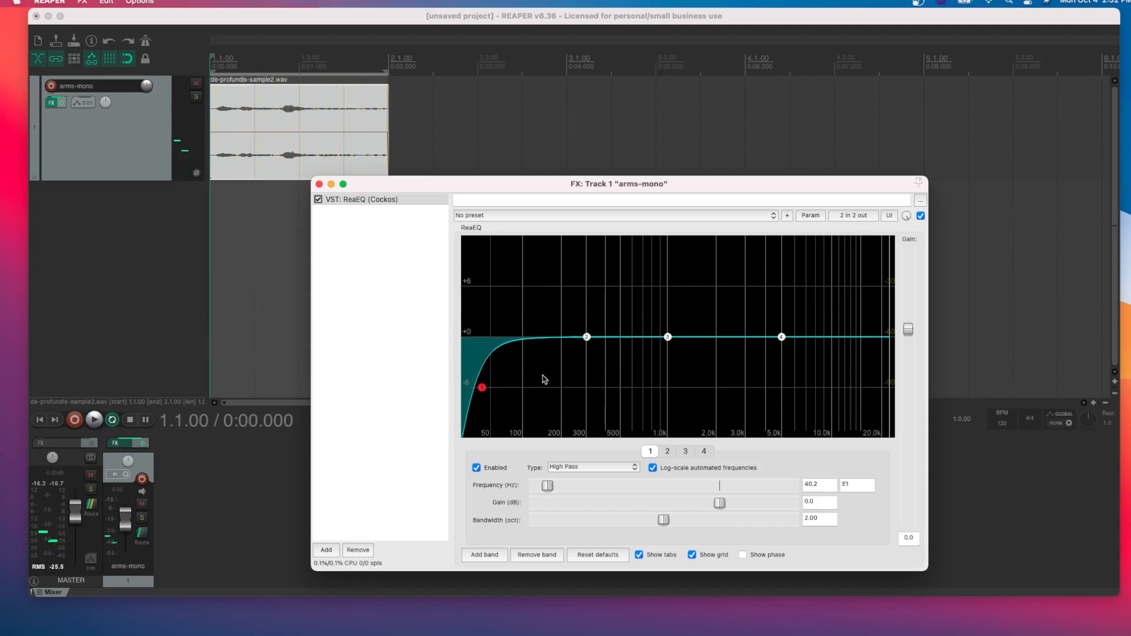
key("space")
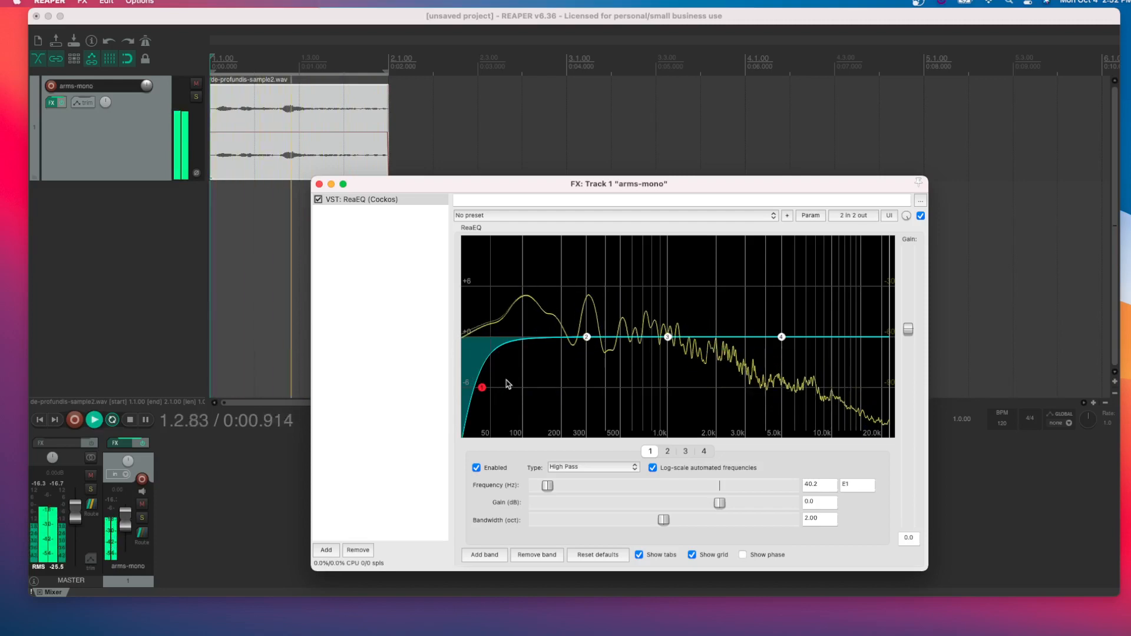
key("space")
- Keep band 2 as a Band filter, moving its frequency to about 399 Hz and raising its gain to about 7.5 dB
mouse_move(668, 337)
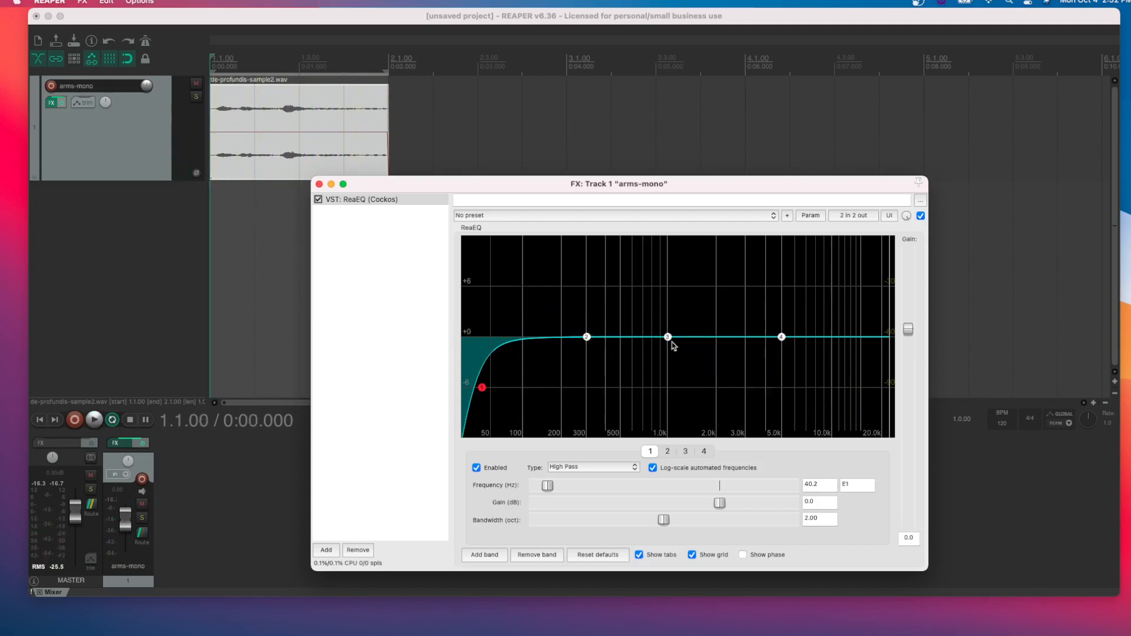
left_click(665, 454)
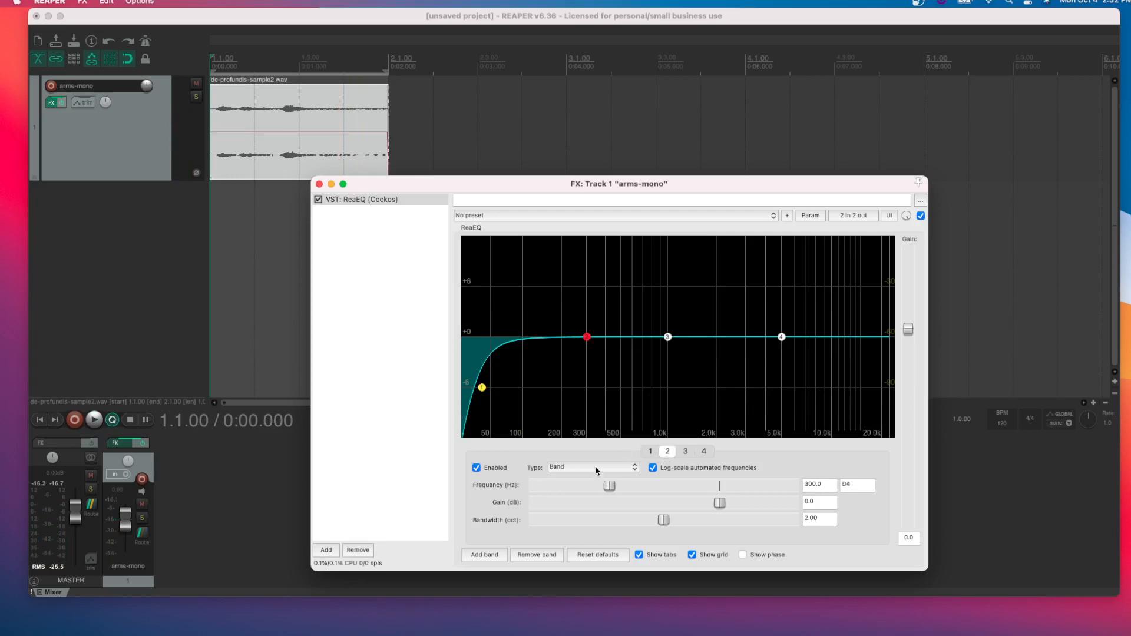
left_click(597, 469)
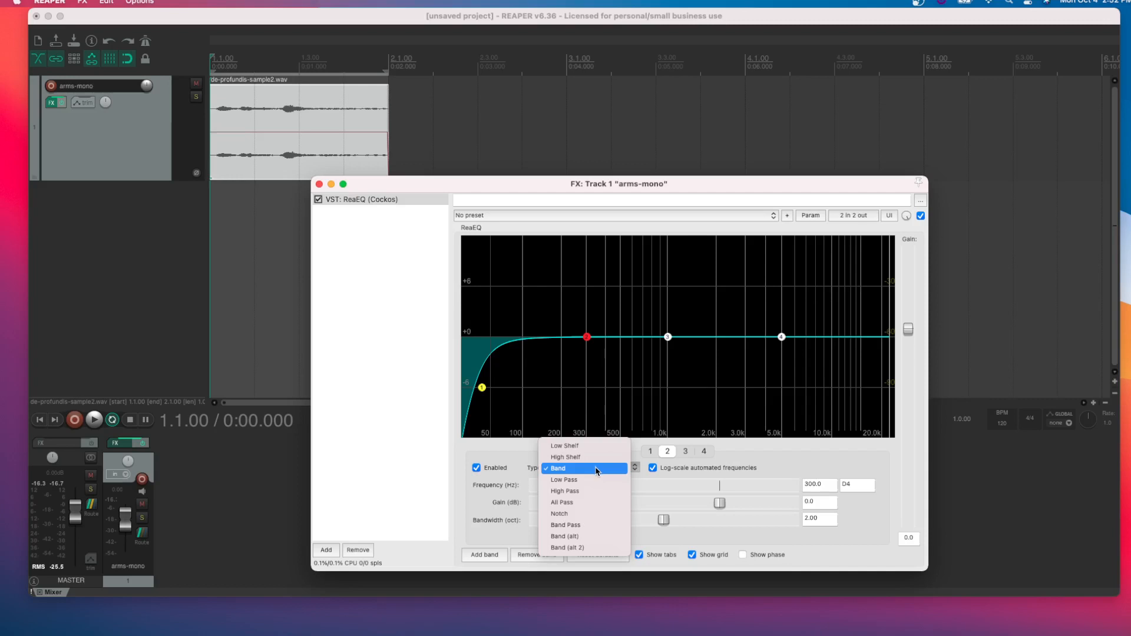
left_click(598, 470)
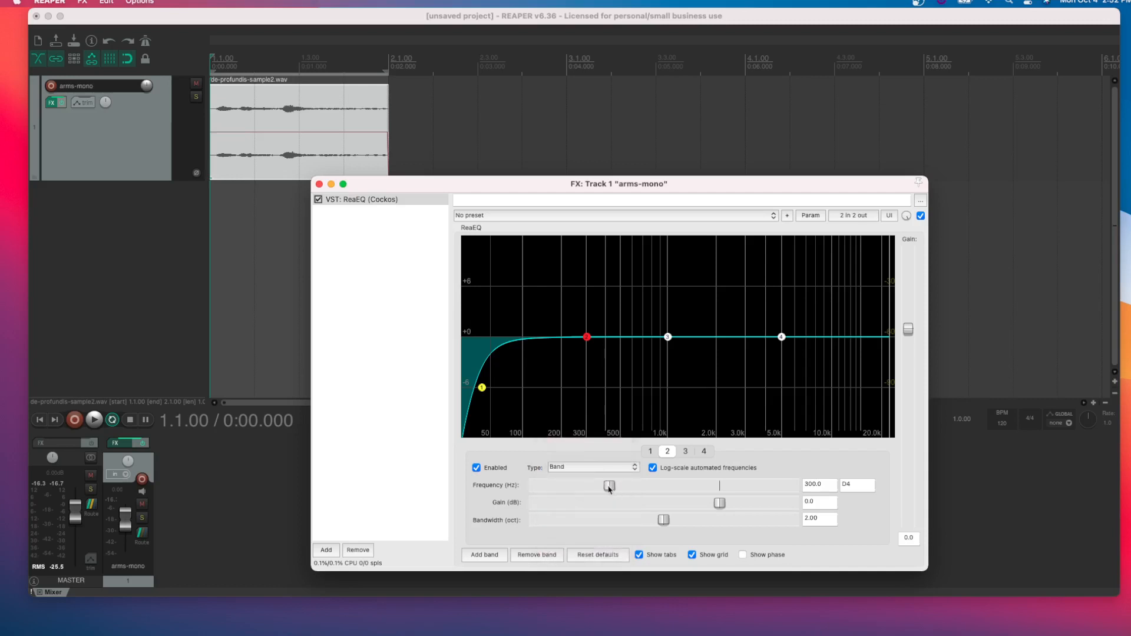
mouse_move(609, 488)
left_mouse_down()
mouse_move(628, 489)
mouse_move(607, 489)
left_mouse_up()
mouse_move(719, 505)
left_mouse_down()
mouse_move(744, 505)
mouse_move(703, 505)
left_mouse_up()
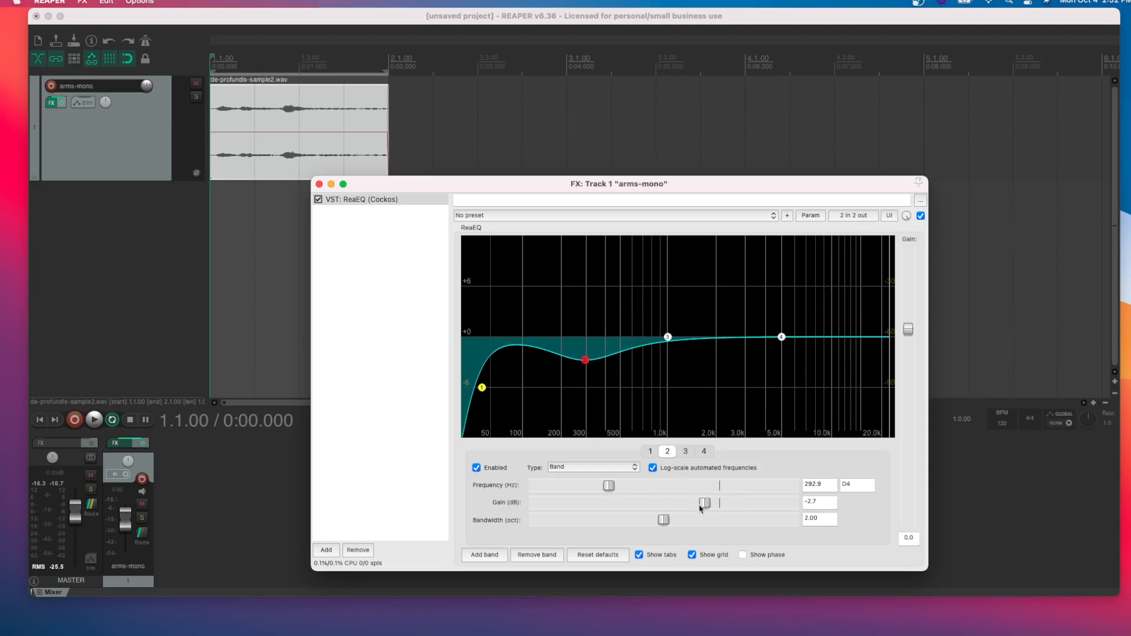
mouse_move(610, 486)
left_mouse_down()
mouse_move(654, 488)
mouse_move(614, 488)
mouse_move(624, 486)
left_mouse_up()
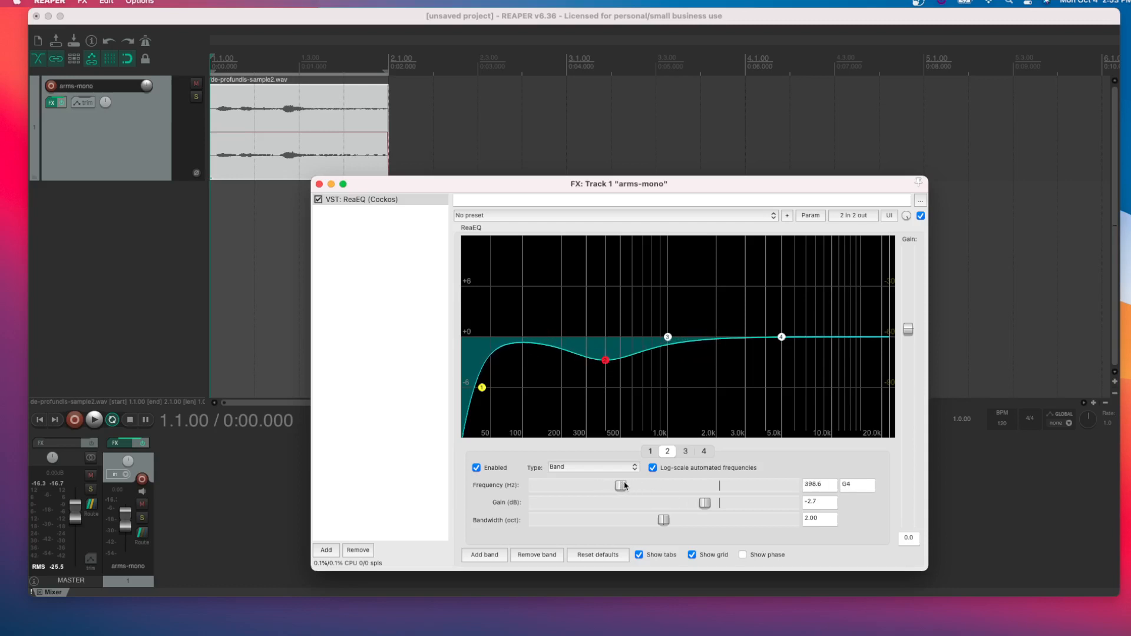
left_click_drag(707, 505, 760, 506)
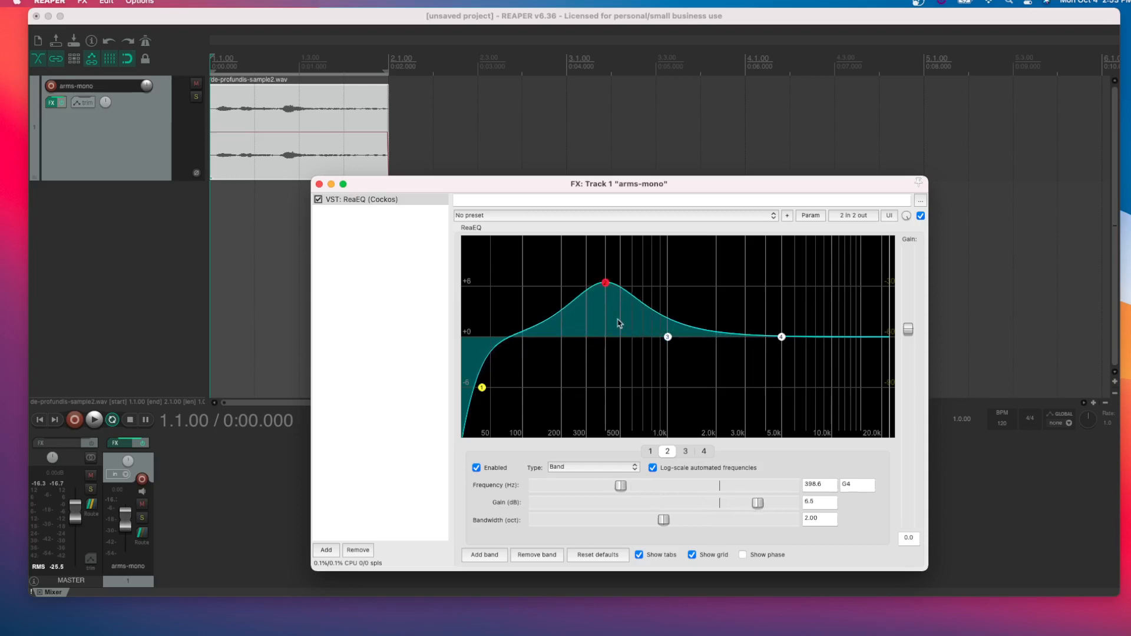
mouse_move(604, 284)
mouse_move(758, 503)
left_mouse_down()
mouse_move(652, 502)
mouse_move(764, 493)
left_mouse_up()
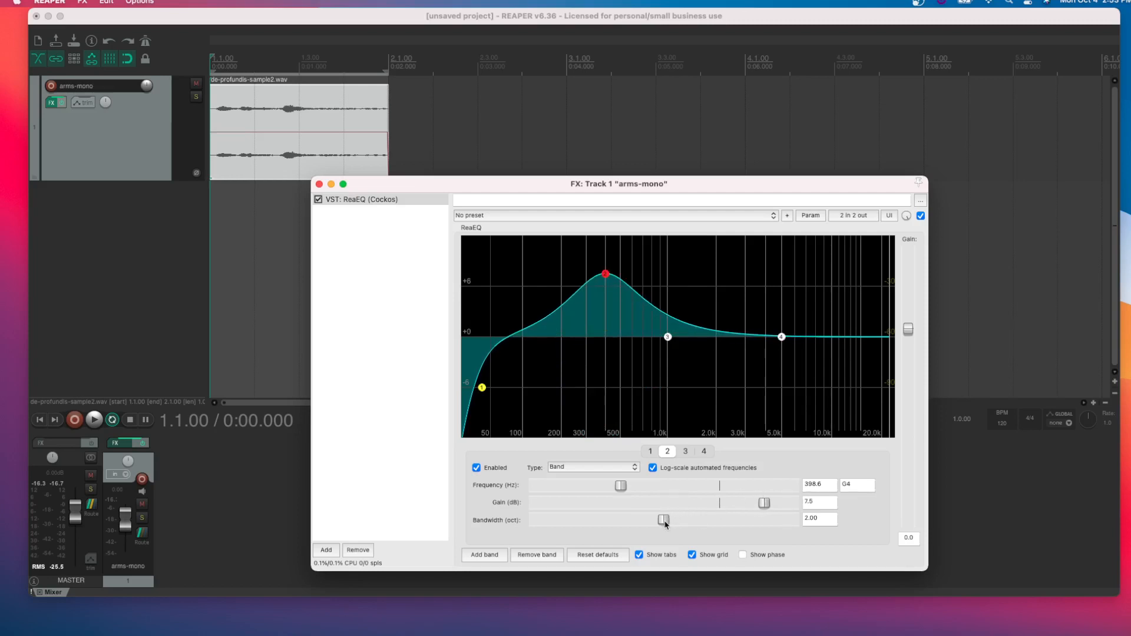
- Narrow band 2's bandwidth to about 0.31 octaves while the clip plays
left_click_drag(665, 522, 551, 524)
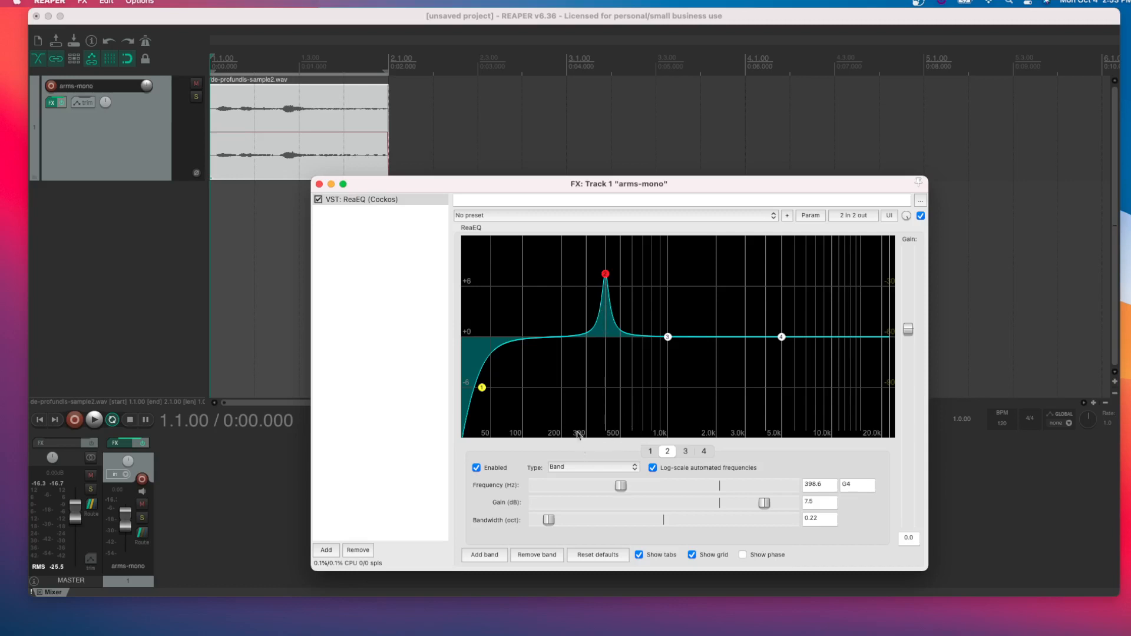
key("space")
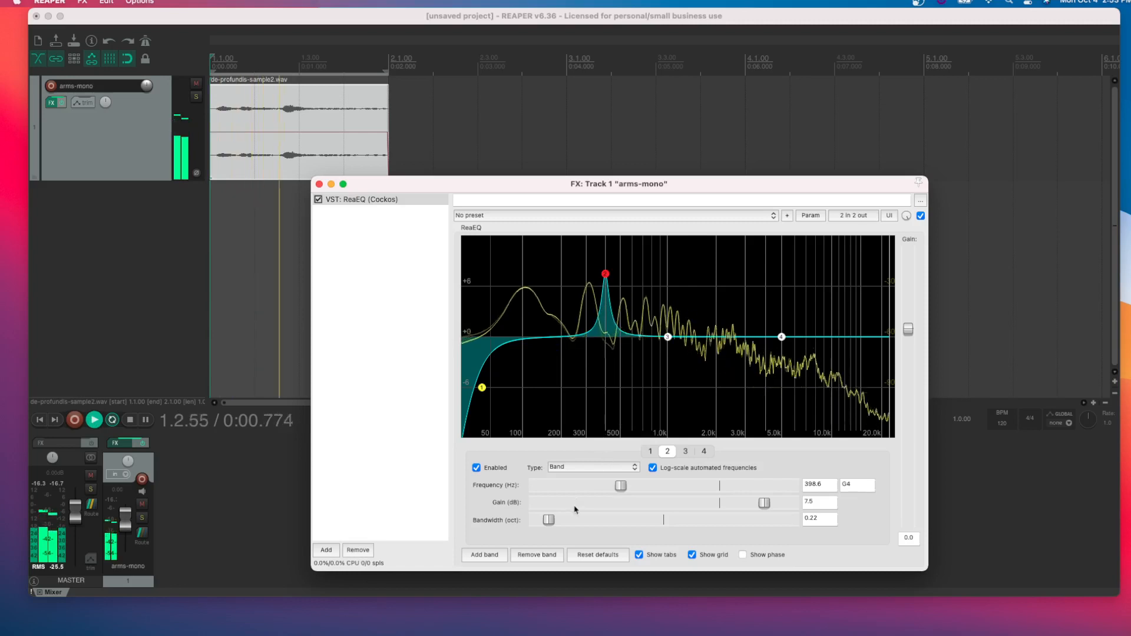
mouse_move(548, 519)
left_mouse_down()
mouse_move(569, 521)
mouse_move(555, 521)
left_mouse_up()
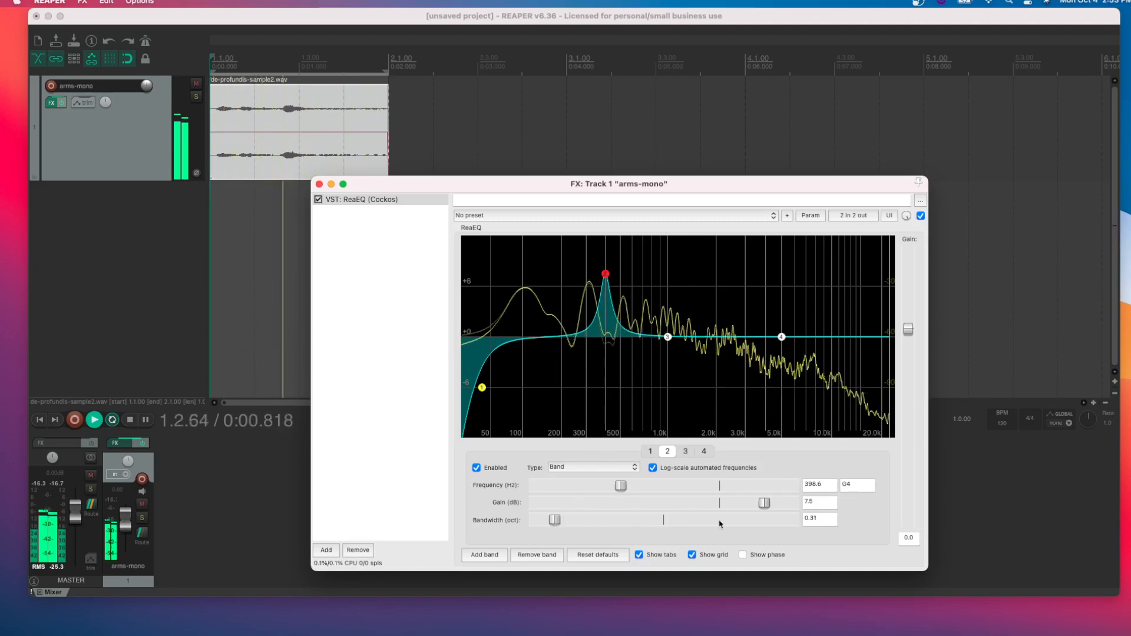
- Sweep band 2's frequency during playback, ending at about 1182 Hz with a gain of about 9.4 dB, and stop playback
left_click_drag(632, 486, 776, 505)
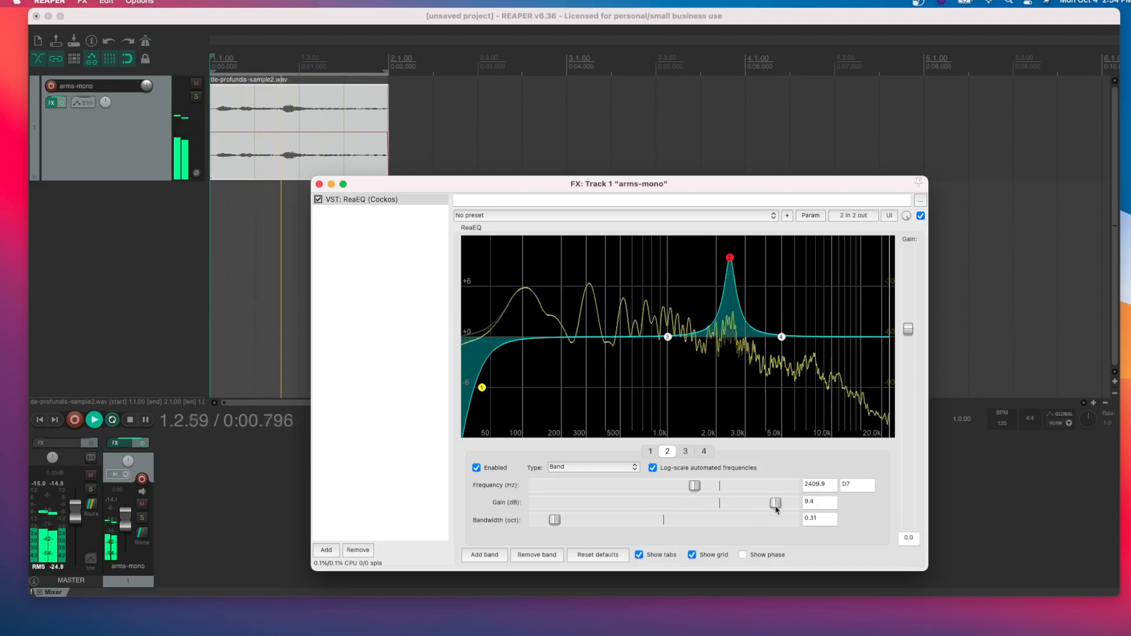
left_click_drag(697, 490, 667, 548)
key("space")
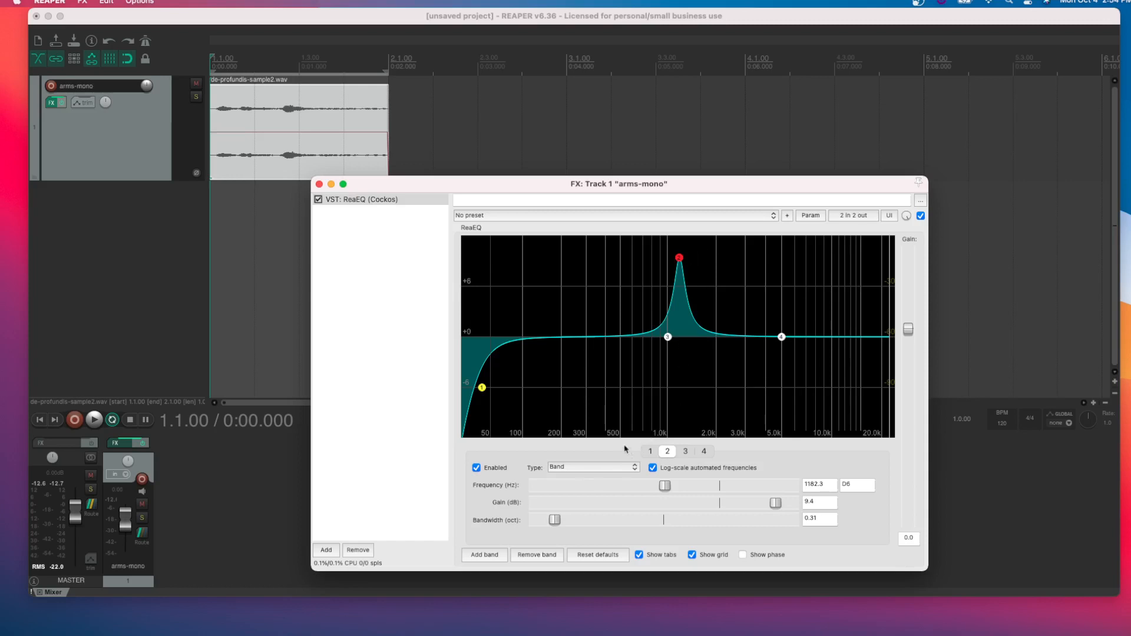
- Try the High Pass filter type on band 3 and check the filter type of band 1
left_click(685, 451)
left_click(594, 468)
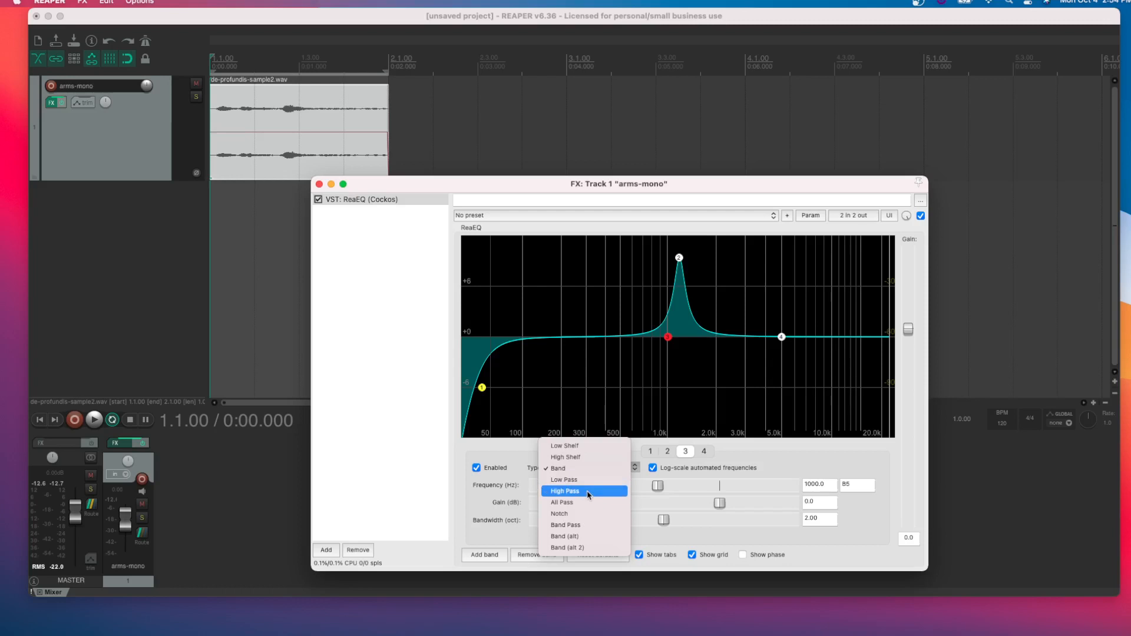
left_click(588, 491)
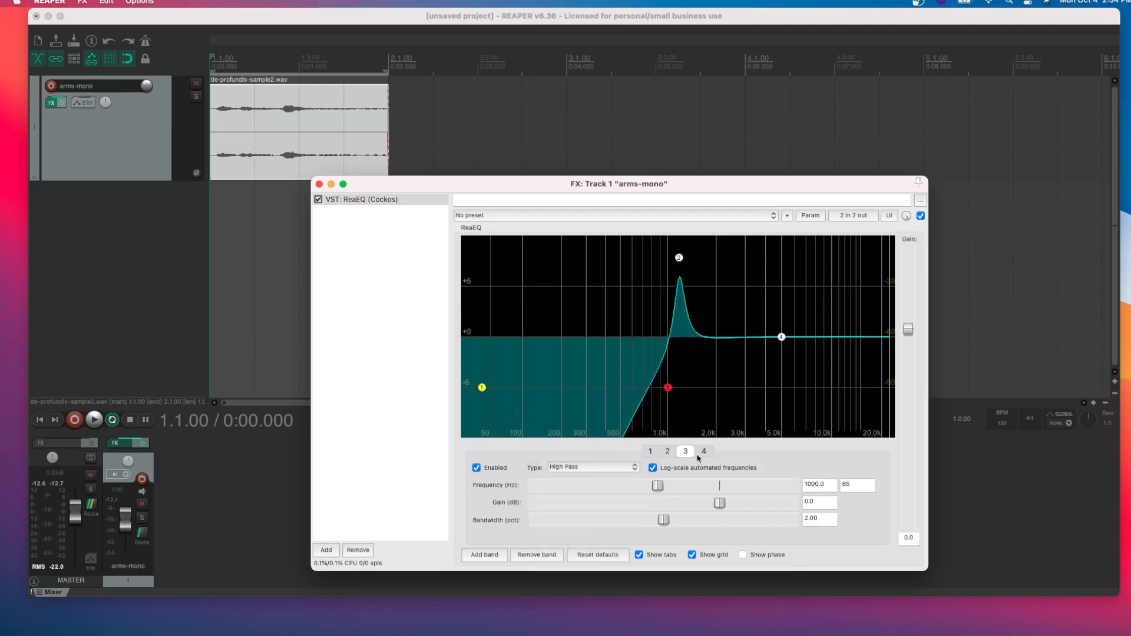
left_click(651, 451)
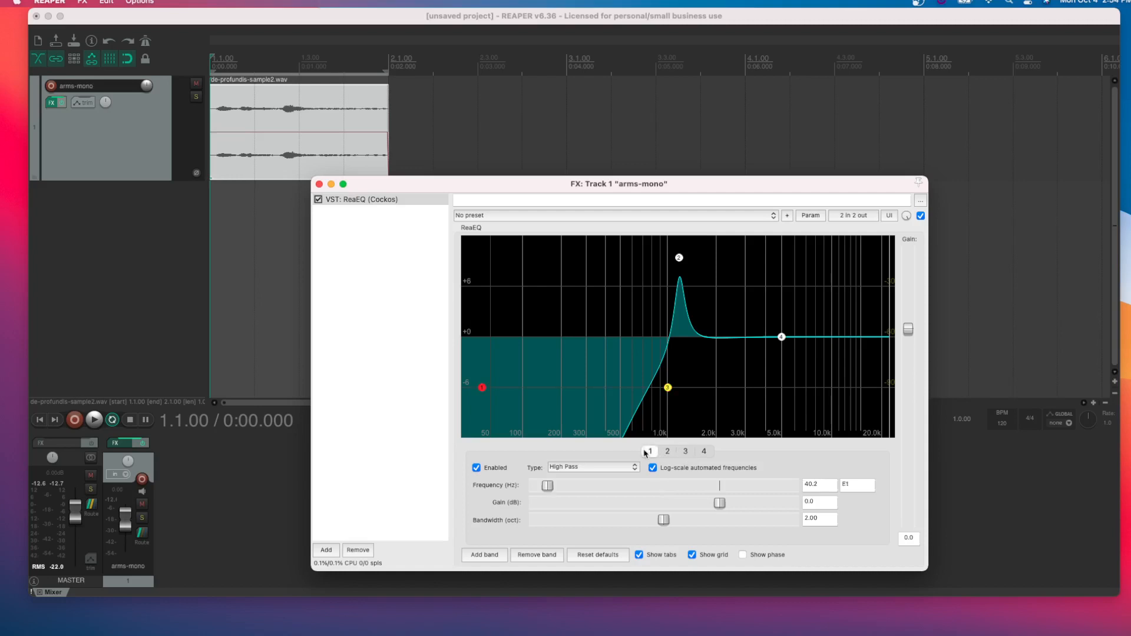
left_click(596, 470)
left_click(596, 470)
- Set band 3's filter type to Low Pass and raise its frequency to about 16.1 kHz
left_click(687, 451)
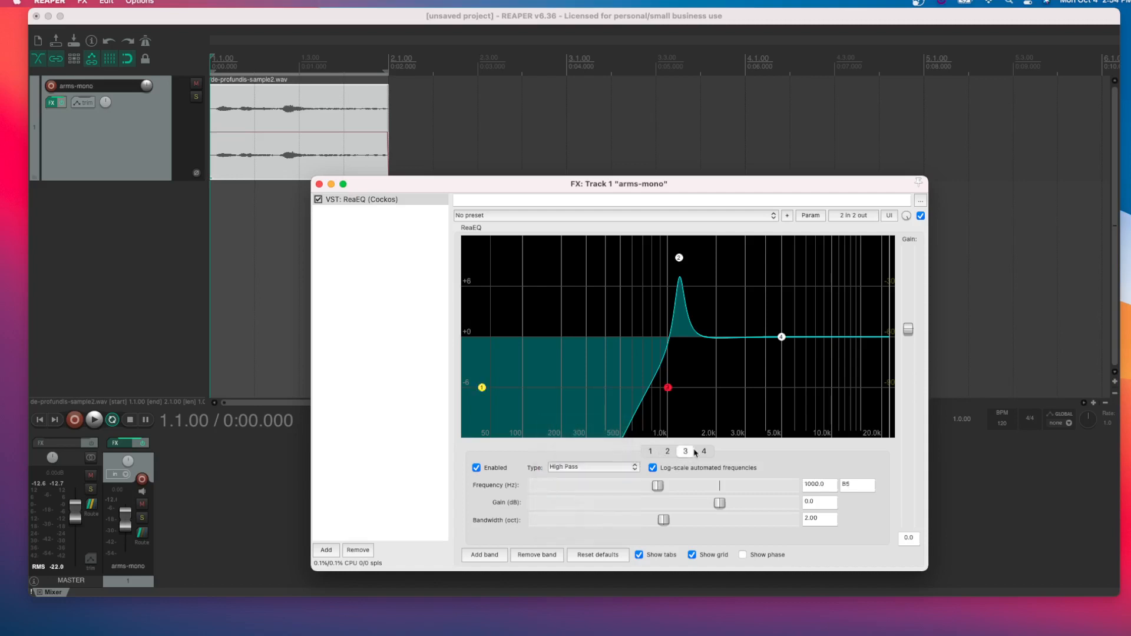
left_click(580, 467)
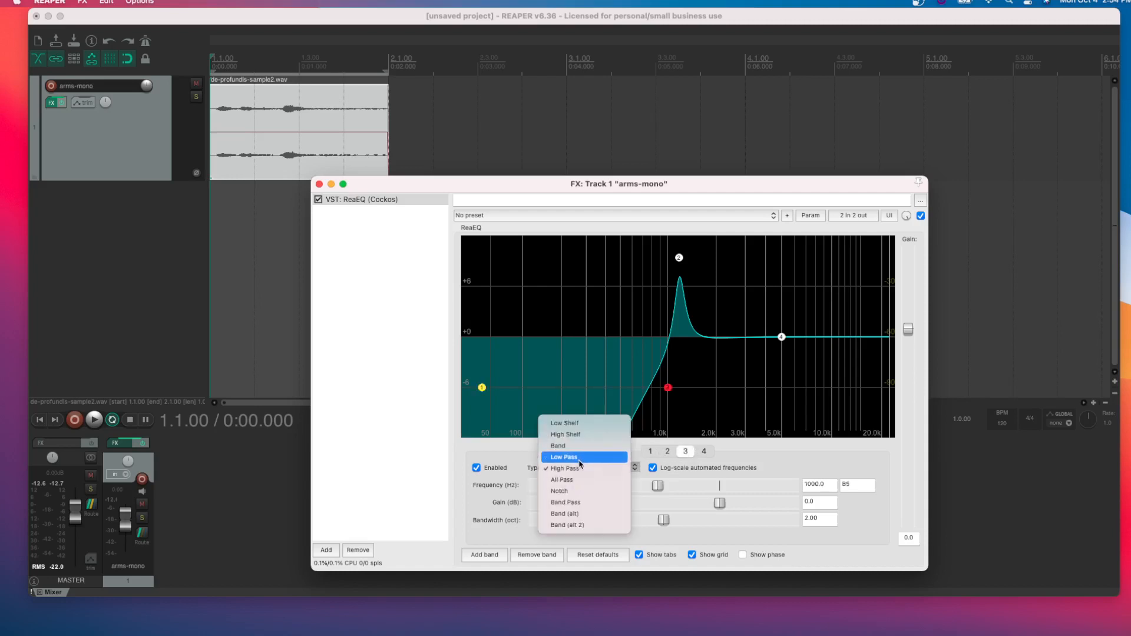
left_click(579, 458)
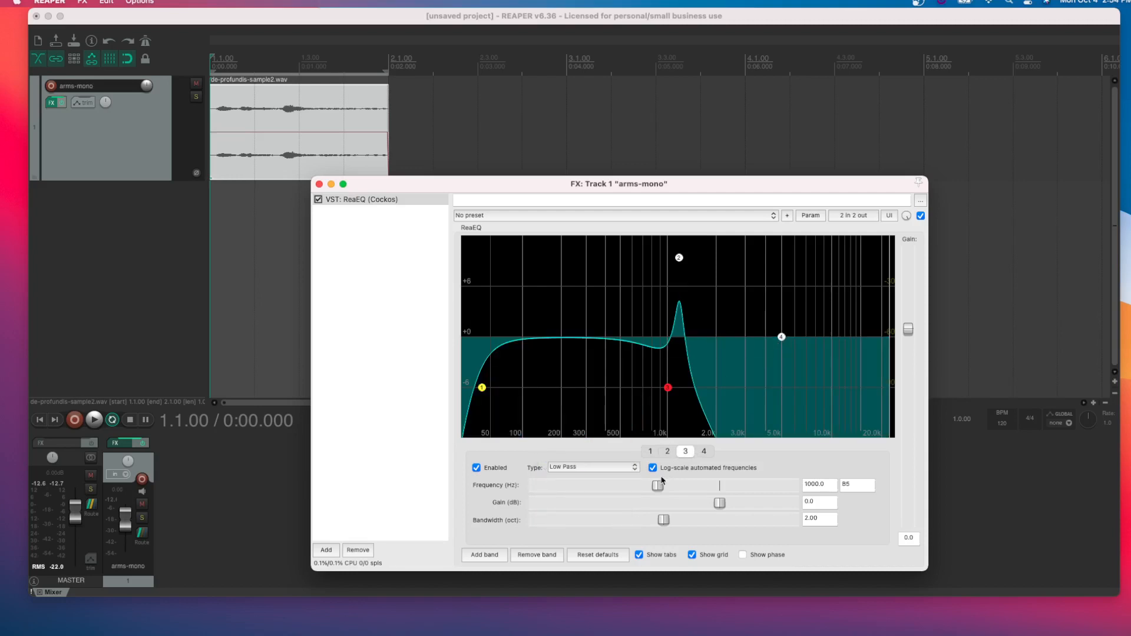
mouse_move(662, 482)
left_mouse_down()
mouse_move(792, 486)
mouse_move(775, 488)
left_mouse_up()
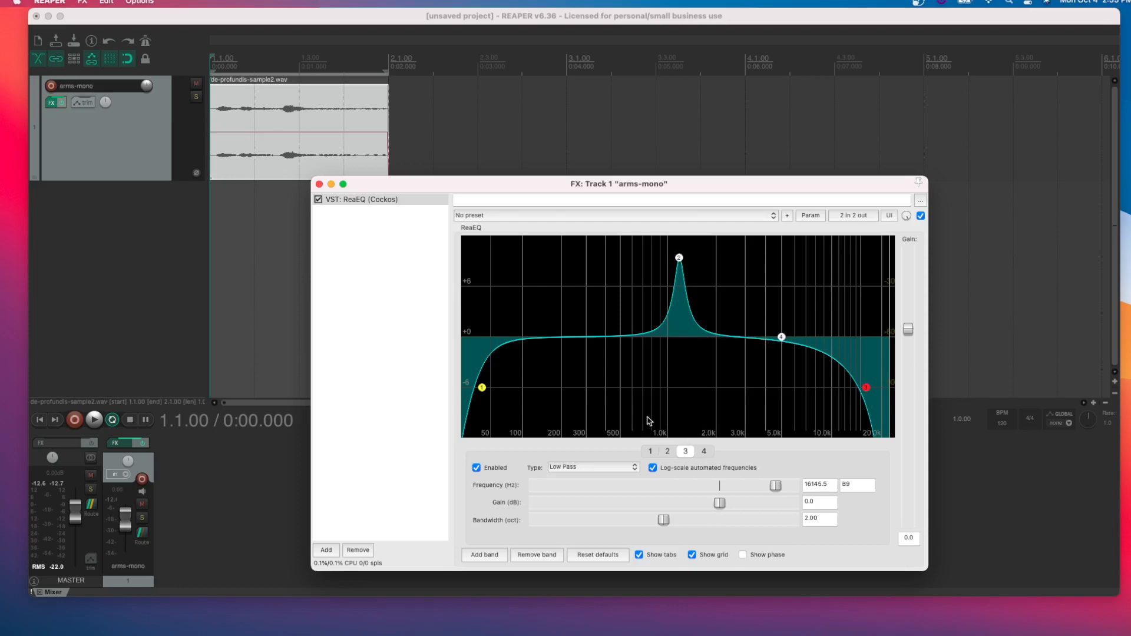
- Remove the narrow peak band 2 from ReaEQ and raise the low-pass frequency to about 19.2 kHz
left_click(678, 255)
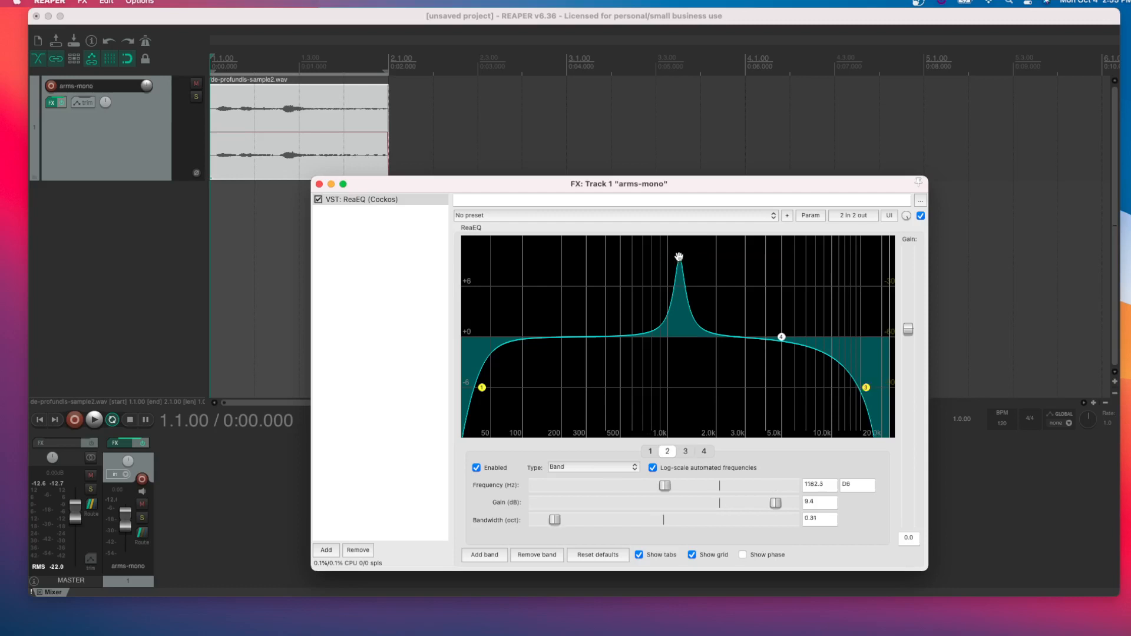
left_click(534, 555)
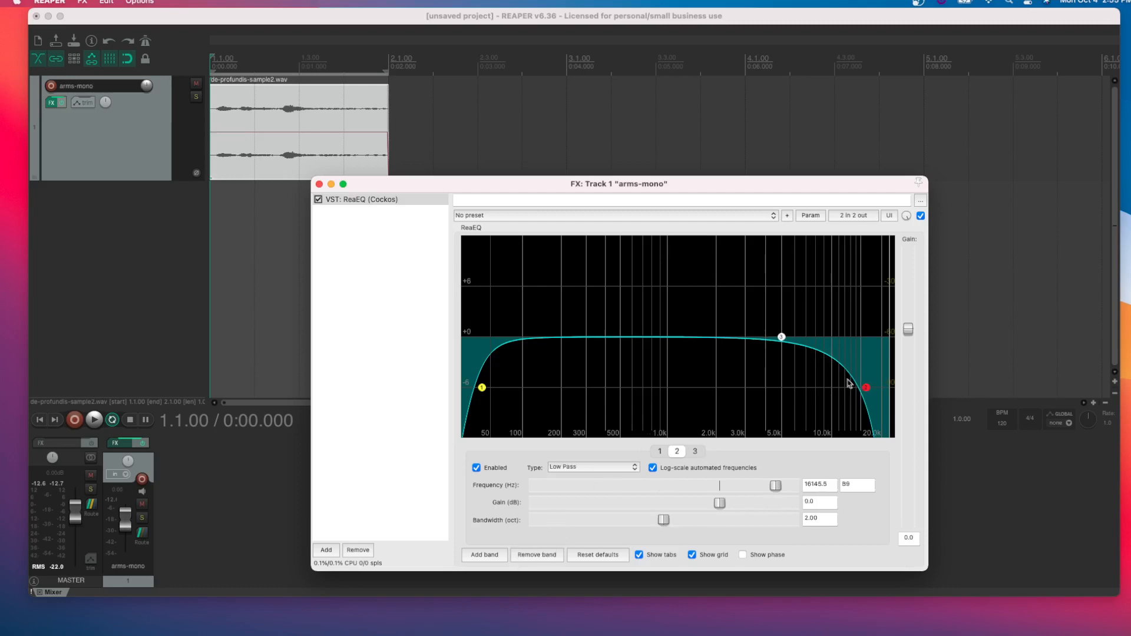
mouse_move(858, 387)
left_mouse_down()
mouse_move(825, 386)
mouse_move(870, 386)
left_mouse_up()
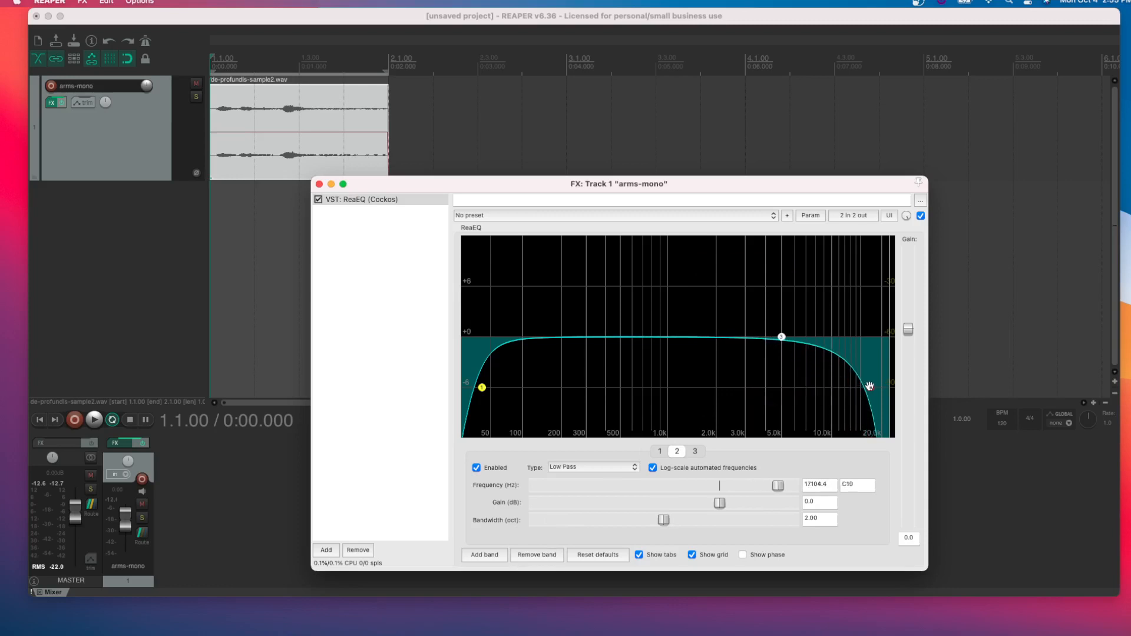
left_click_drag(725, 187, 715, 220)
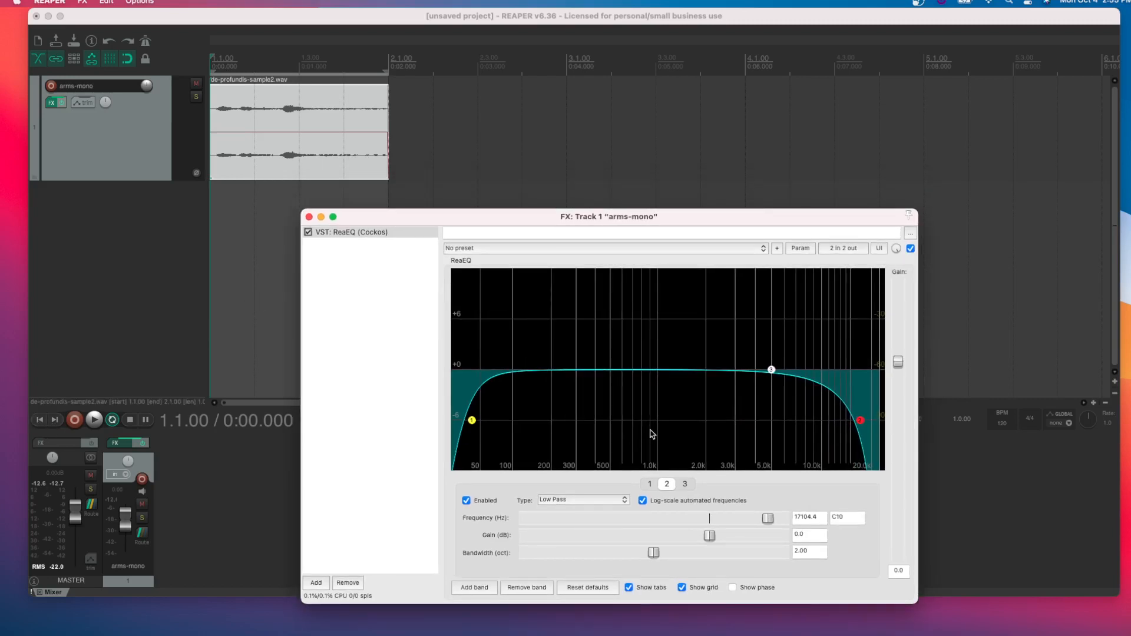
left_click_drag(855, 420, 869, 420)
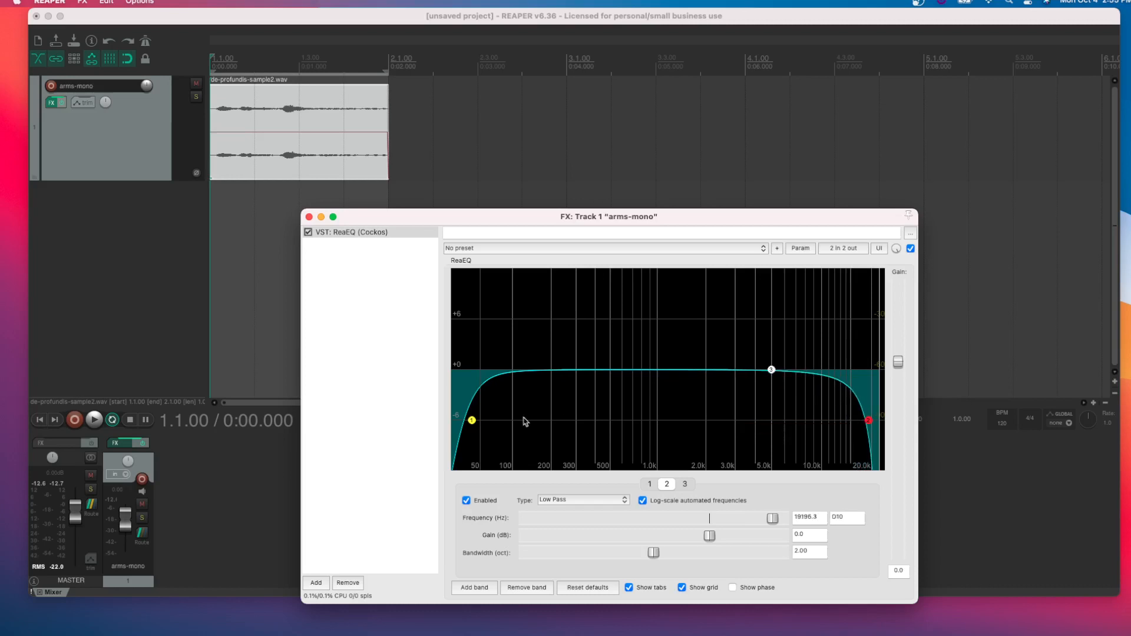
- Sweep both filters during playback, ending with the high-pass at about 110 Hz and the low-pass just below 10 kHz
key("space")
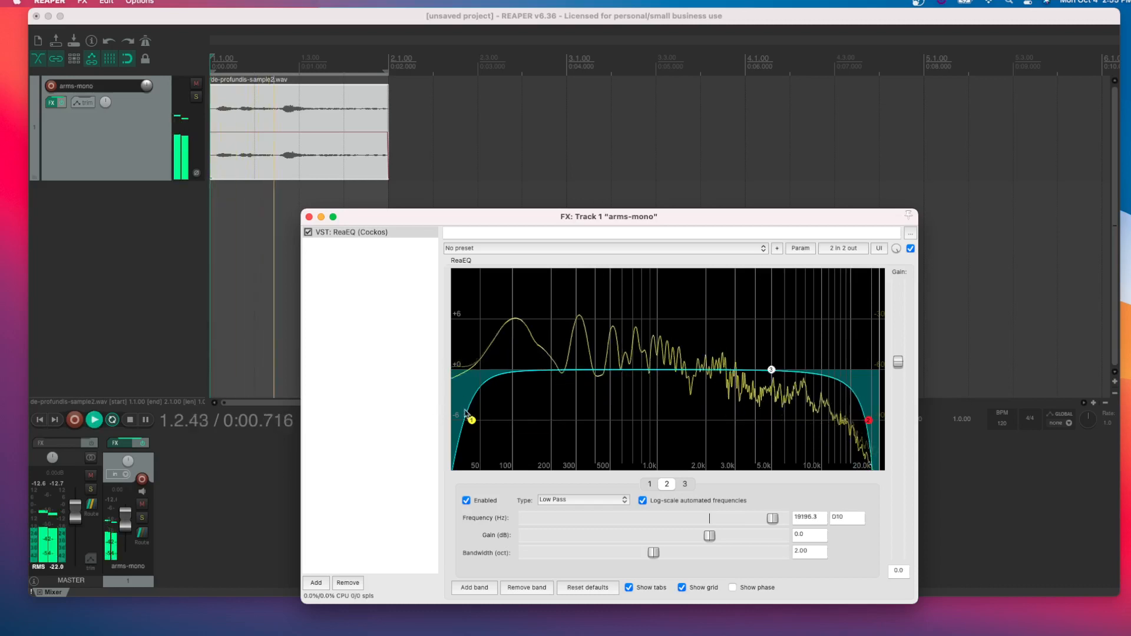
left_click_drag(472, 421, 504, 420)
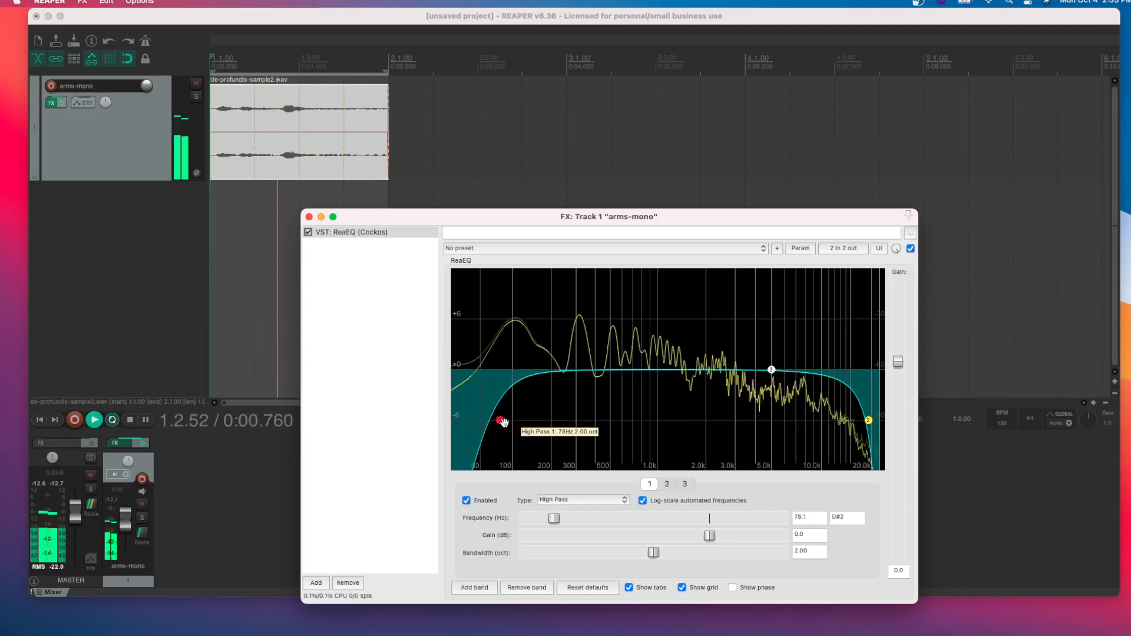
left_click_drag(871, 421, 663, 403)
left_click_drag(504, 420, 532, 421)
left_click_drag(663, 420, 807, 419)
mouse_move(530, 420)
left_mouse_down()
mouse_move(463, 421)
mouse_move(737, 429)
mouse_move(518, 435)
left_mouse_up()
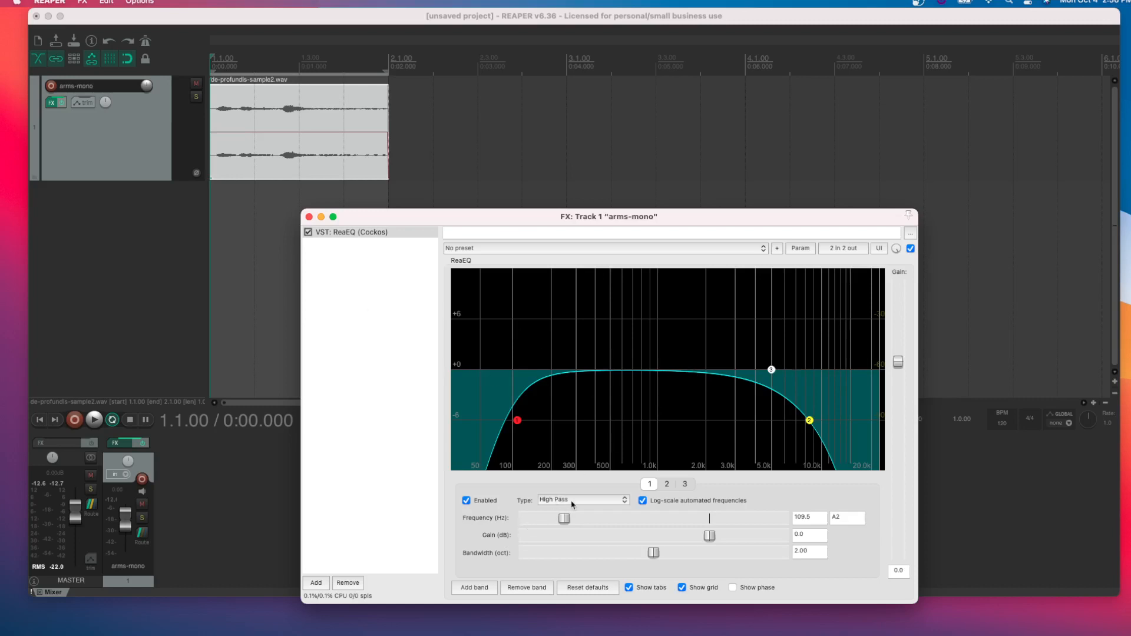
- Browse ReaEQ's stock presets and try the "stock - Mud Free" preset on the arms-mono track
left_click(722, 251)
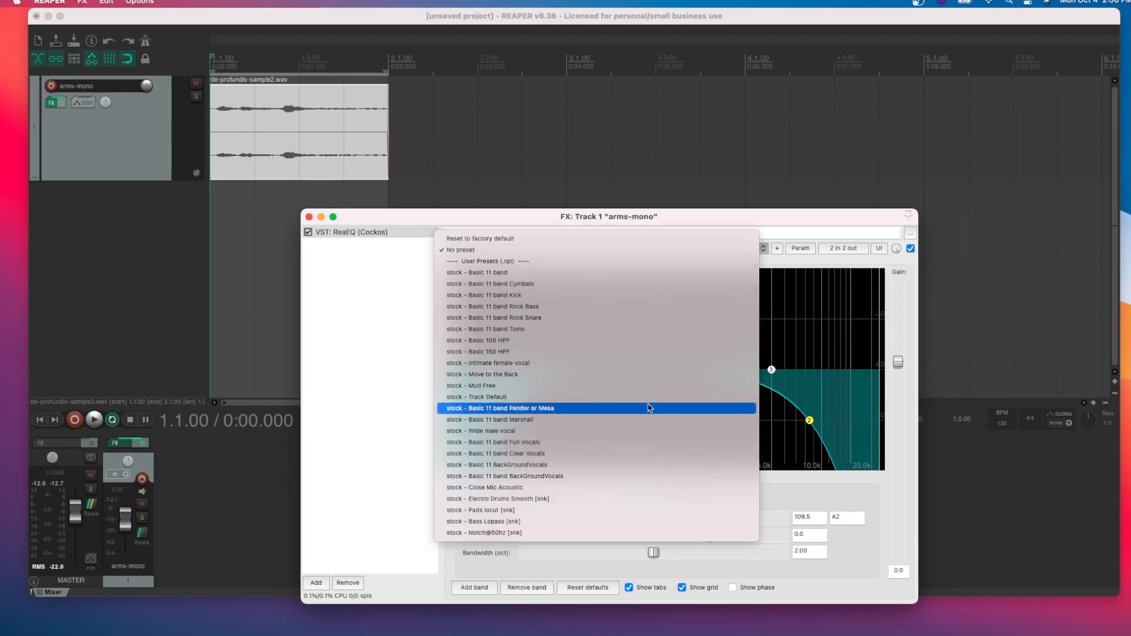
left_click(823, 294)
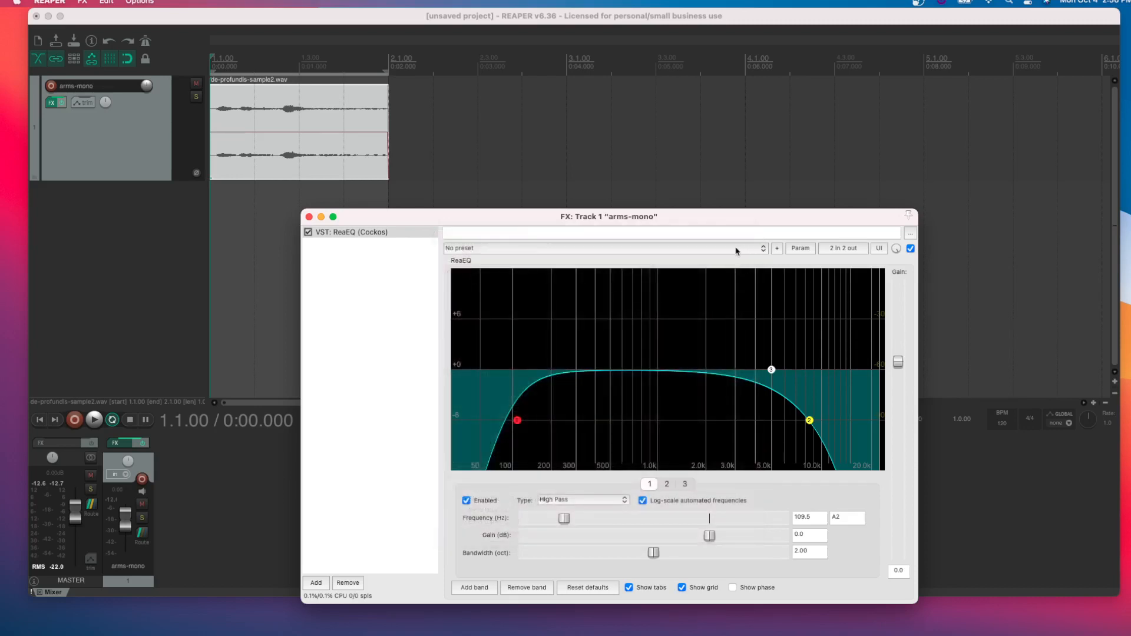
left_click(736, 251)
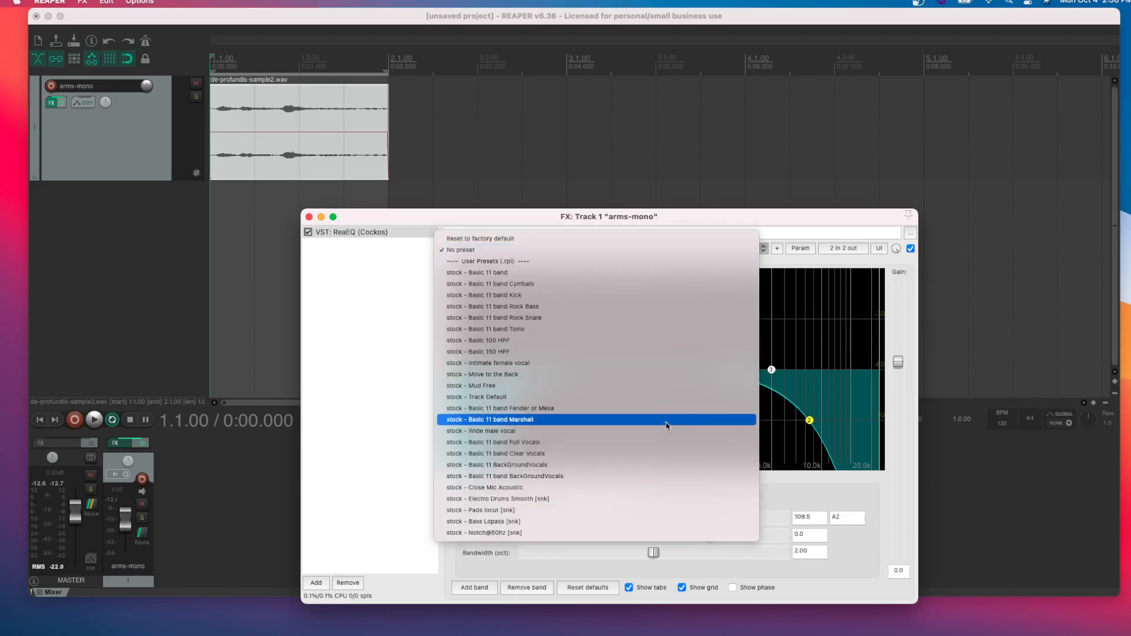
left_click(650, 390)
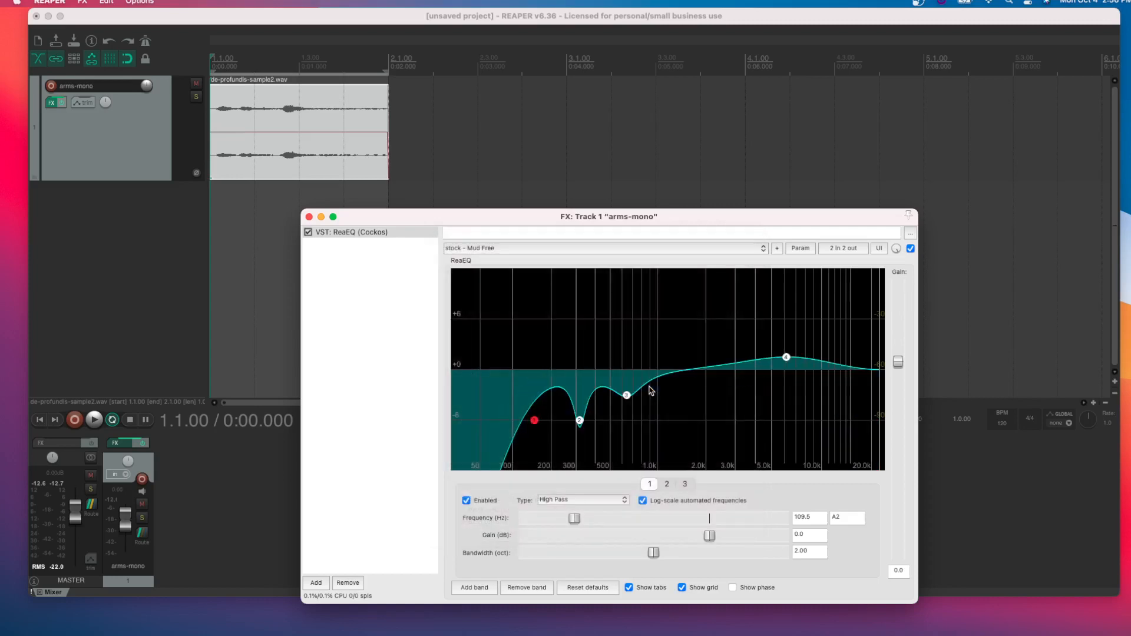
- Load the "stock - Basic 11 band Fender or Mesa" preset in ReaEQ and close the track's FX window
left_click(685, 250)
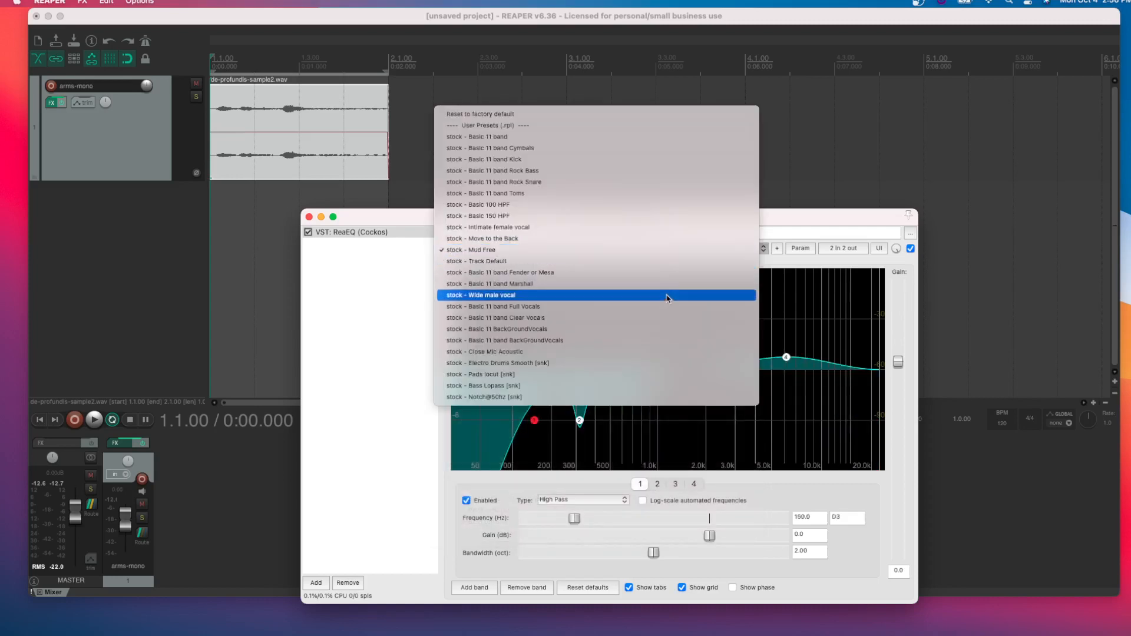
left_click(670, 272)
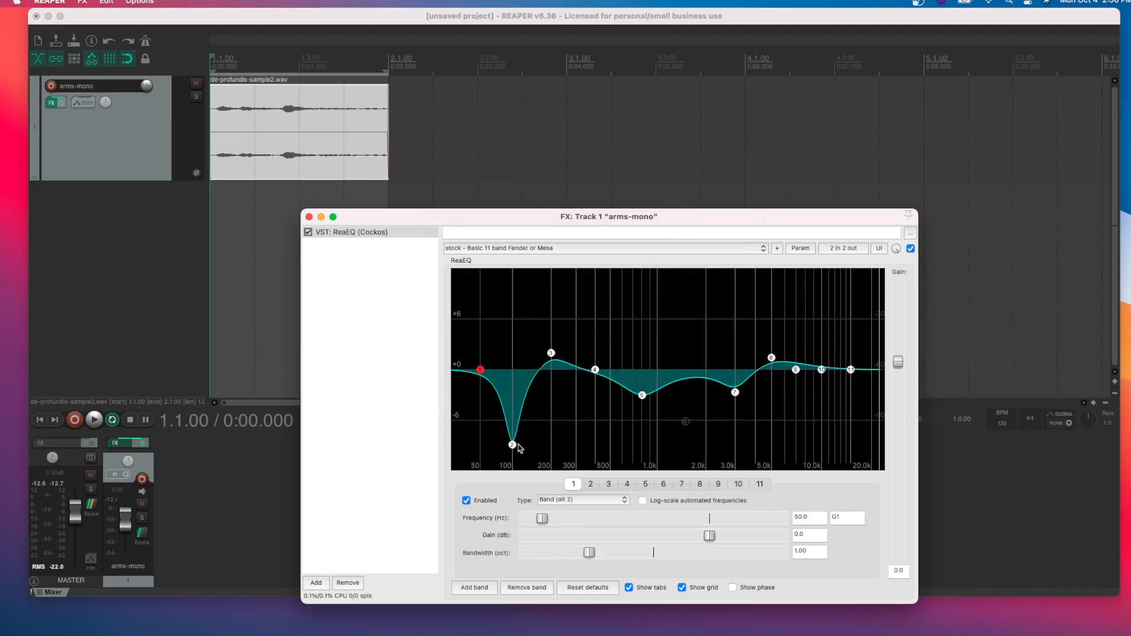
left_click(596, 250)
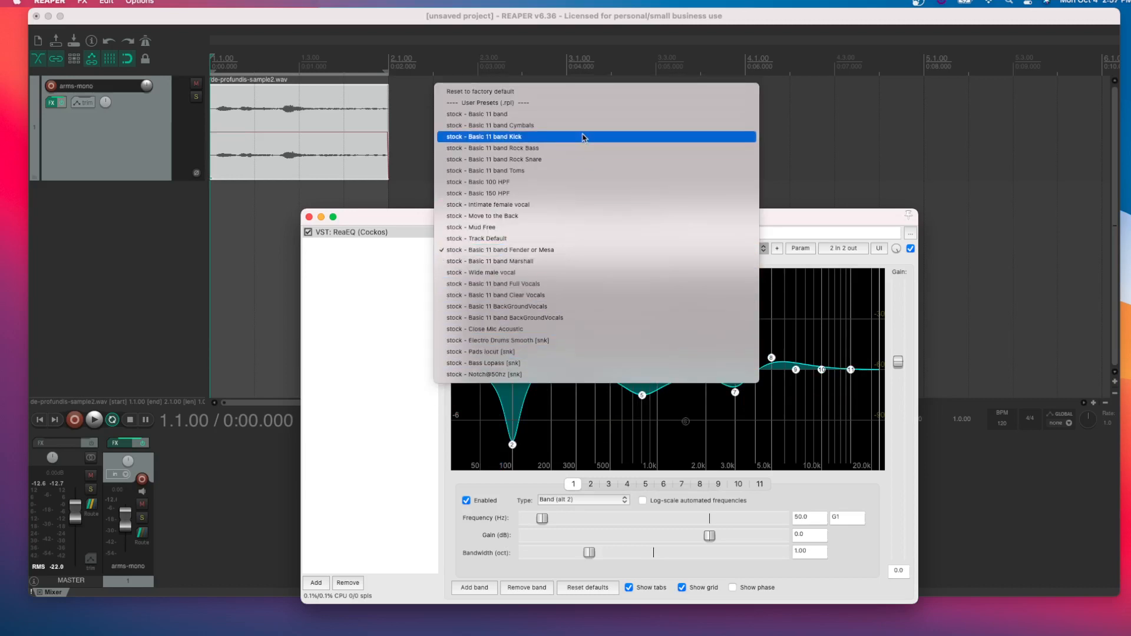
left_click(695, 416)
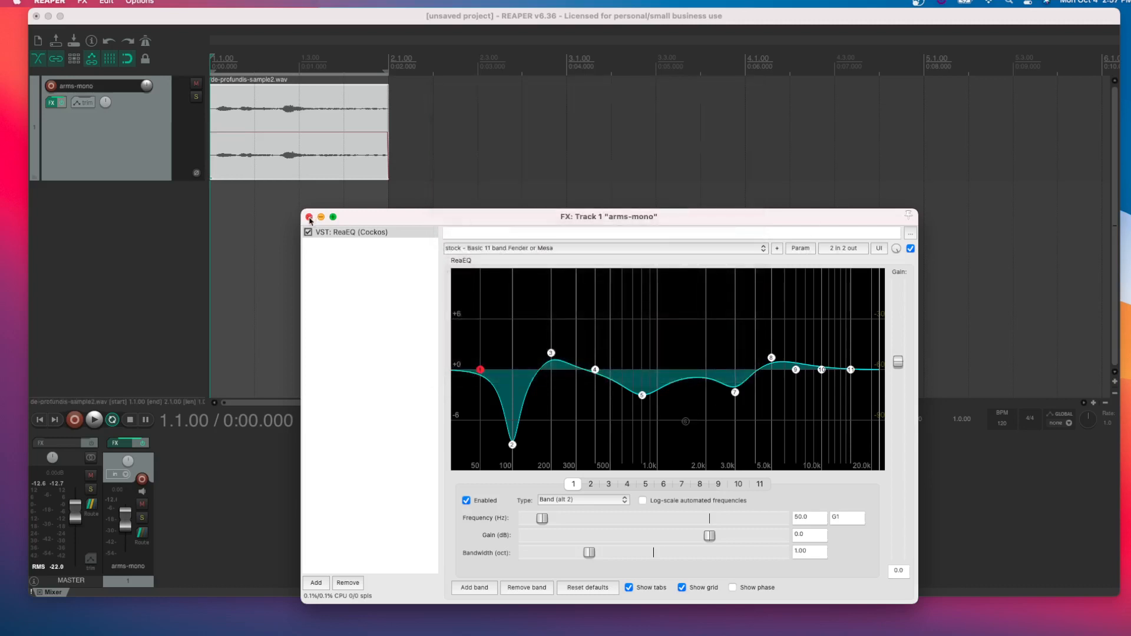
left_click(308, 217)
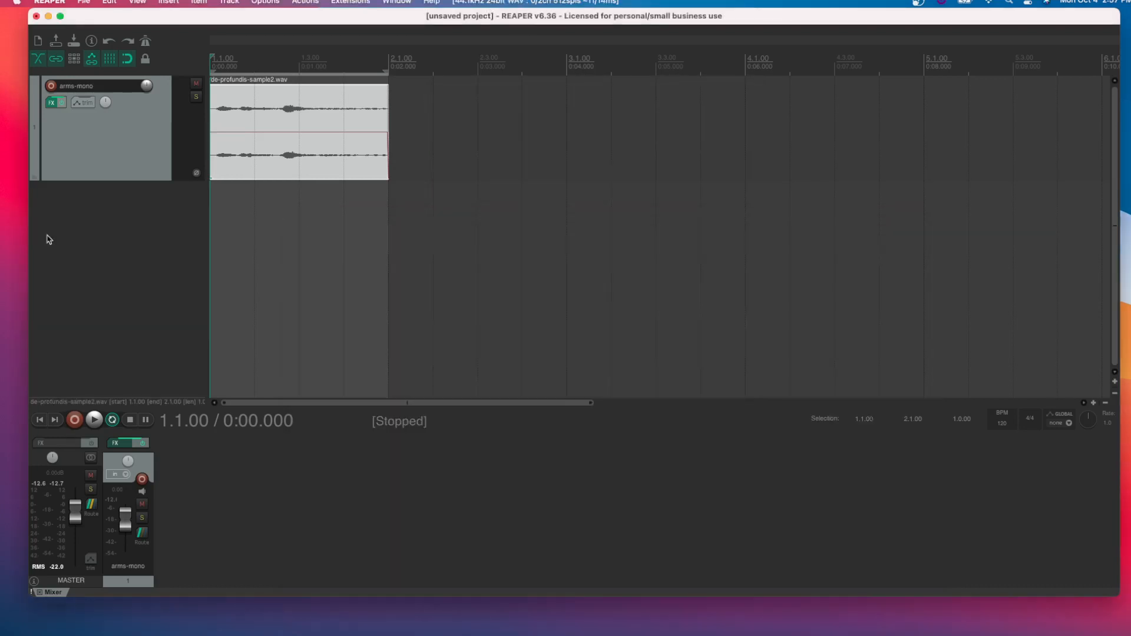